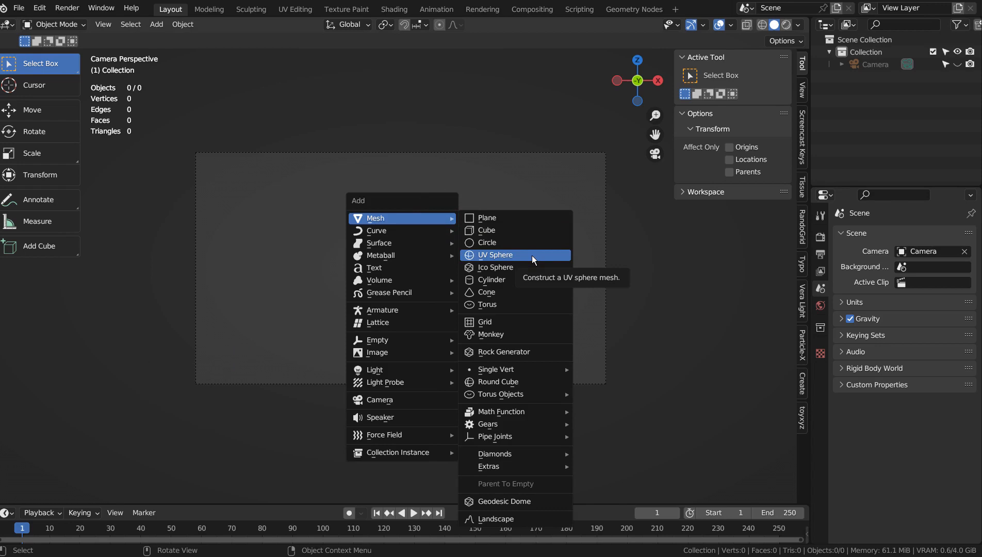
Step: Add a UV sphere and scale it up uniformly about 5.3 times
click(532, 255)
key(s)
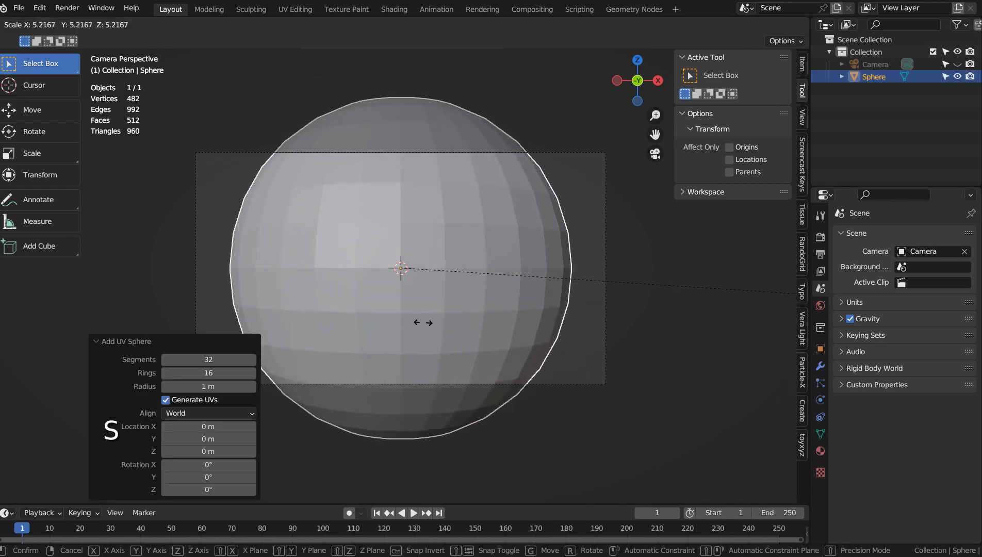
click(436, 323)
Step: Flatten the sphere by scaling it along Z to about 0.38
key(s)
key(z)
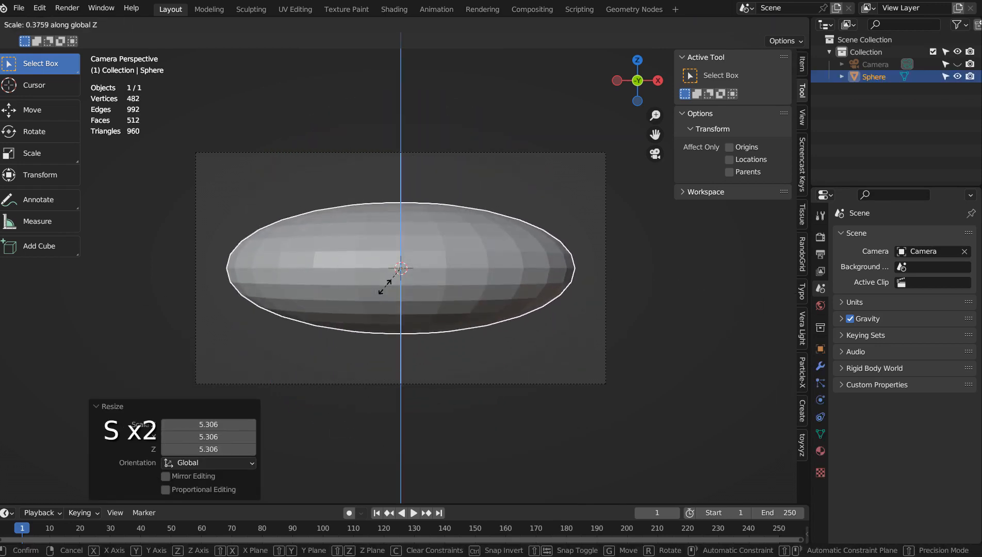
click(386, 278)
Step: Move the flattened sphere down about 3.6 m along Z
key(g)
key(z)
click(394, 400)
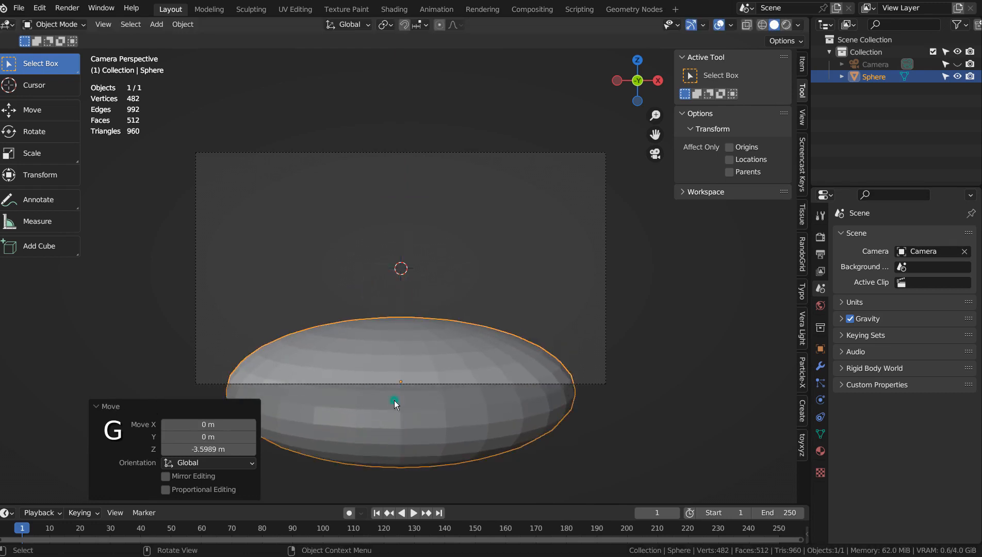
Step: Add a level 3 subdivision to the sphere and shade it smooth
key(ctrl+3)
right_click(457, 347)
click(447, 321)
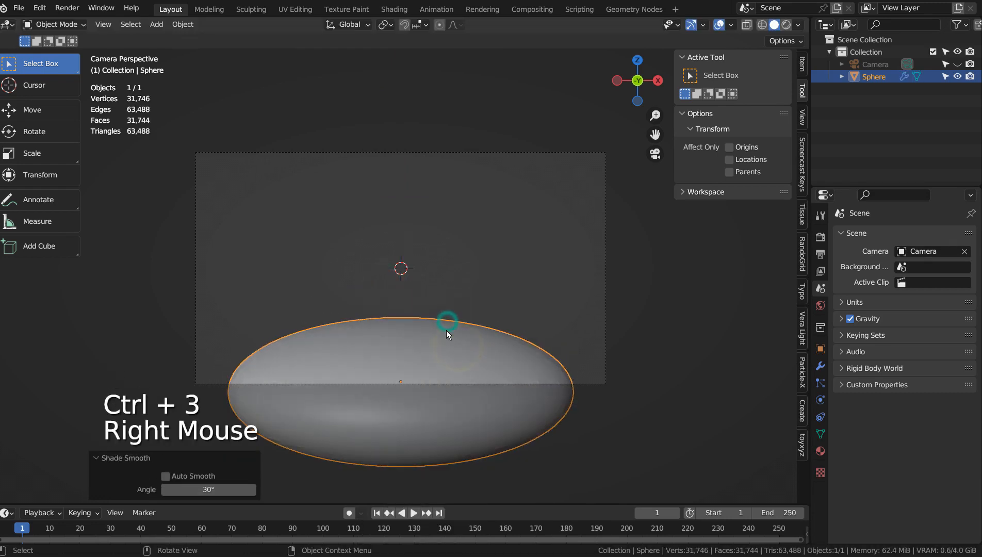
Step: Duplicate the flattened sphere and rotate the copy -90° so it stands upright
key(shift+d)
key(r)
click(413, 278)
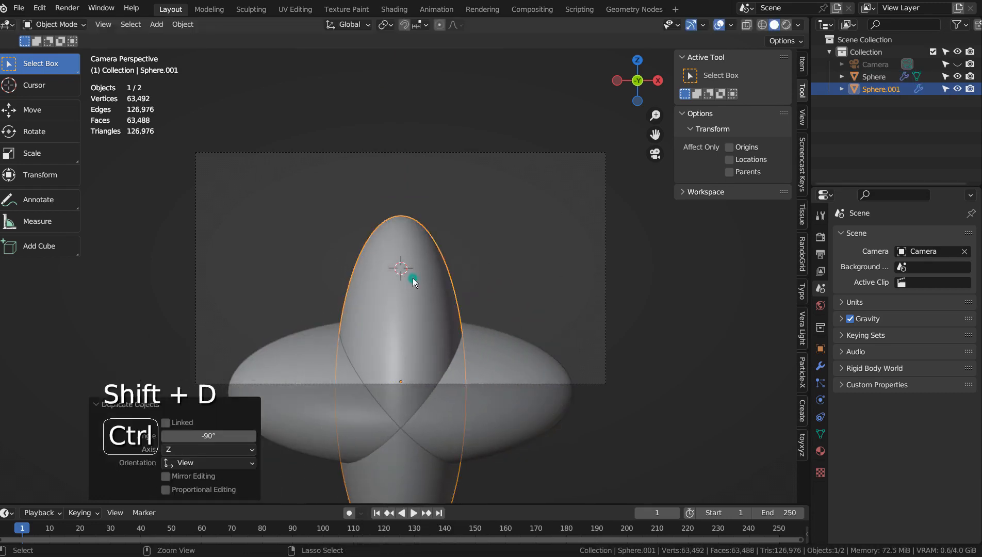
Step: Scale the upright copy down to about 0.46 and move it up about 2.1 m along Z
key(s)
click(504, 372)
key(g)
key(z)
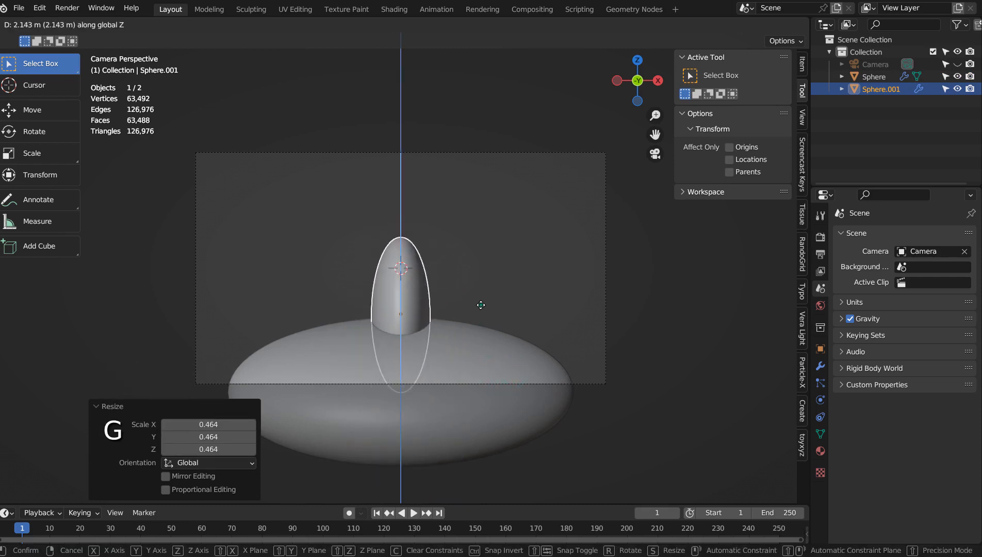
click(480, 304)
Step: Add a Monkey mesh and scale it up about 2.8 times
click(552, 262)
key(shift+a)
mouse_move(524, 216)
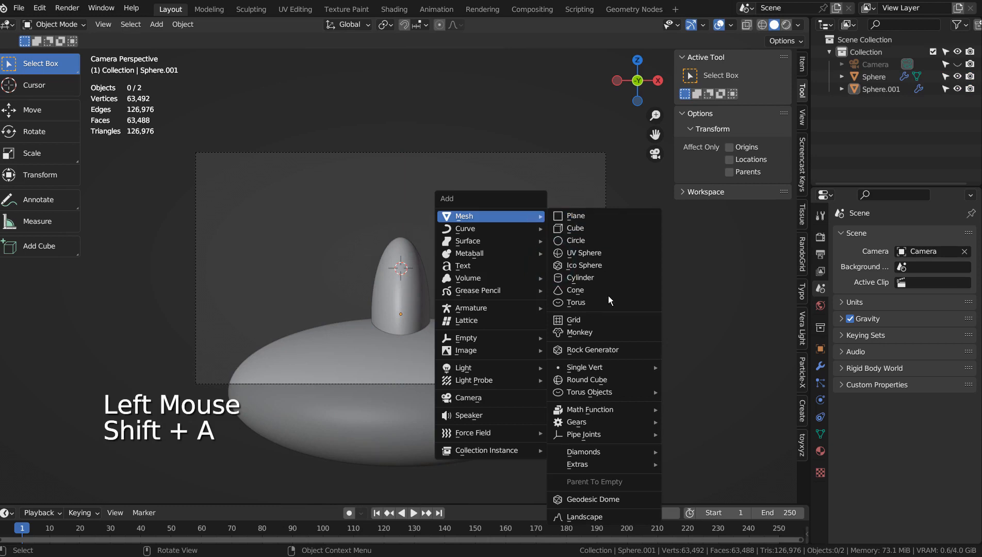
click(607, 333)
key(s)
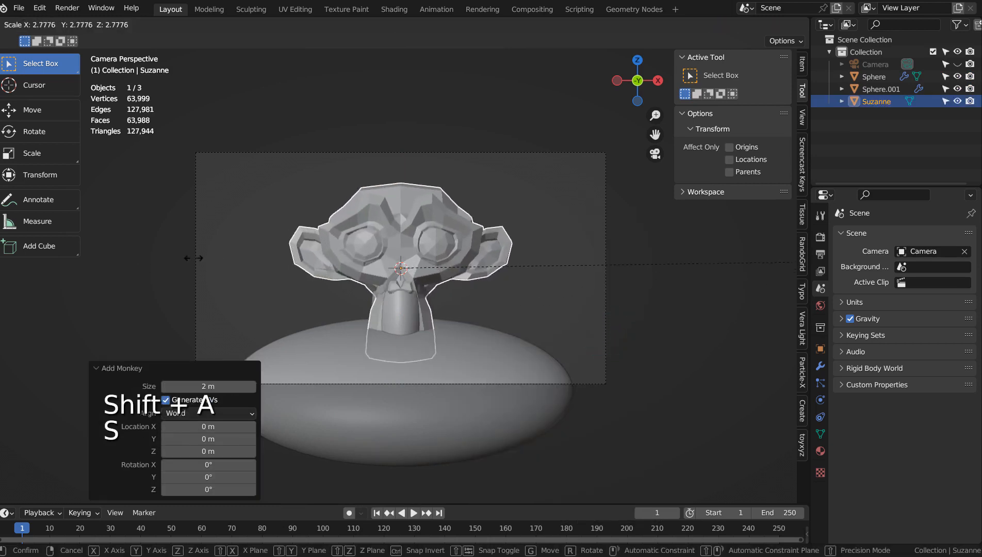
click(357, 252)
Step: Move the monkey up about 0.67 m
key(g)
click(356, 231)
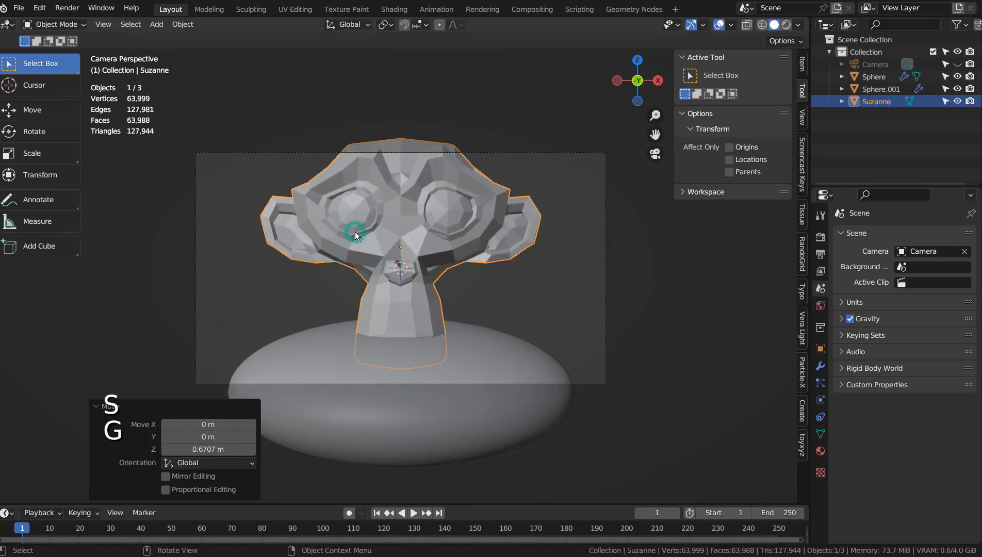
Step: In side view, move the monkey about 6.4 m along Y toward the camera
key(KP_3)
key(g)
click(153, 240)
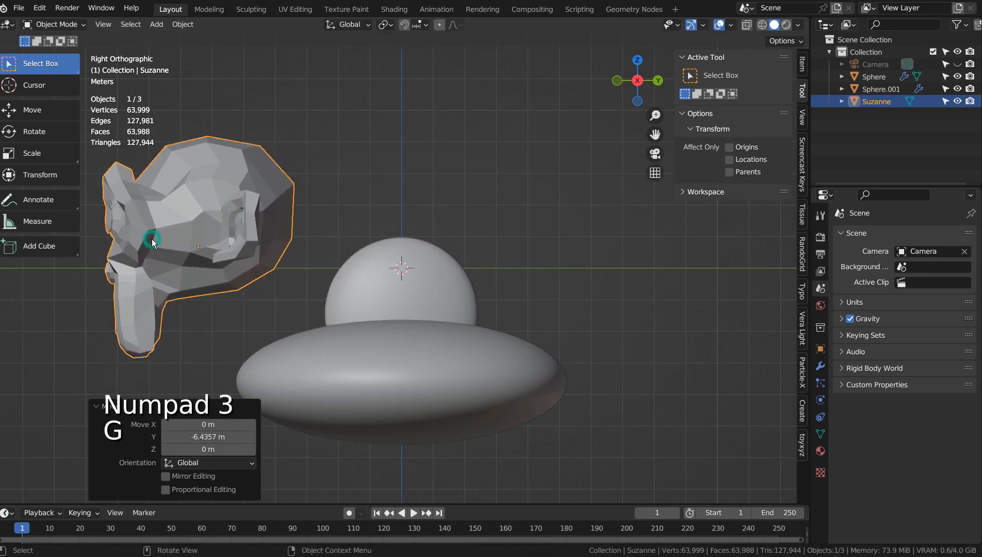
Step: In camera view, scale the monkey down to about 0.55
key(KP_0)
key(s)
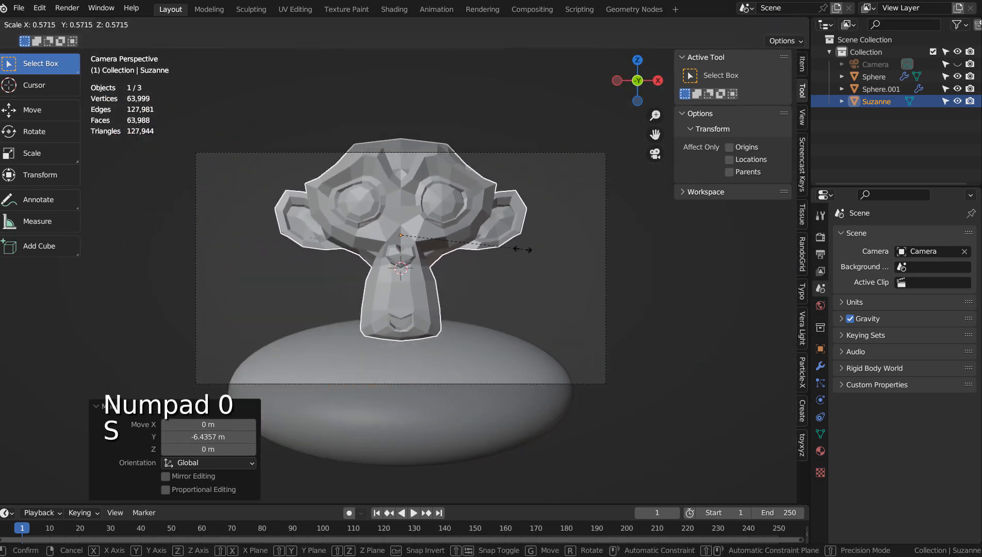
click(520, 250)
Step: Lower the monkey about 0.36 m along Z
key(g)
key(z)
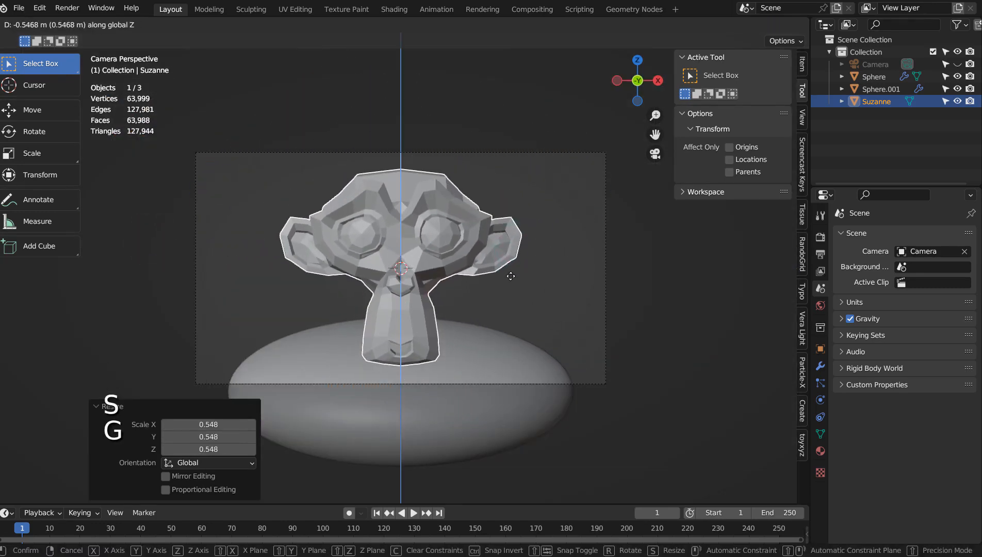
click(511, 267)
Step: Select the upright sphere and widen it along X about 2.1 times
middle_click(538, 313)
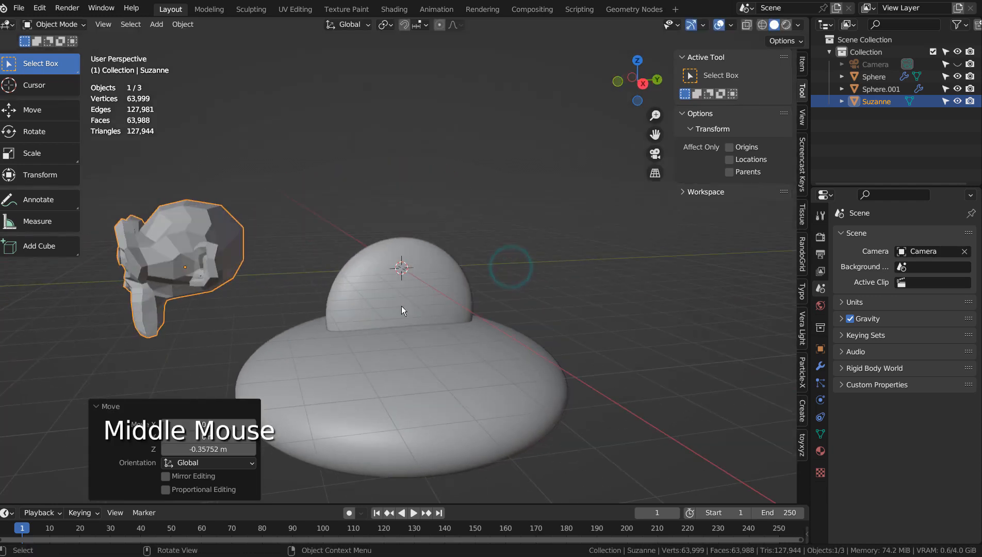
click(400, 305)
key(KP_0)
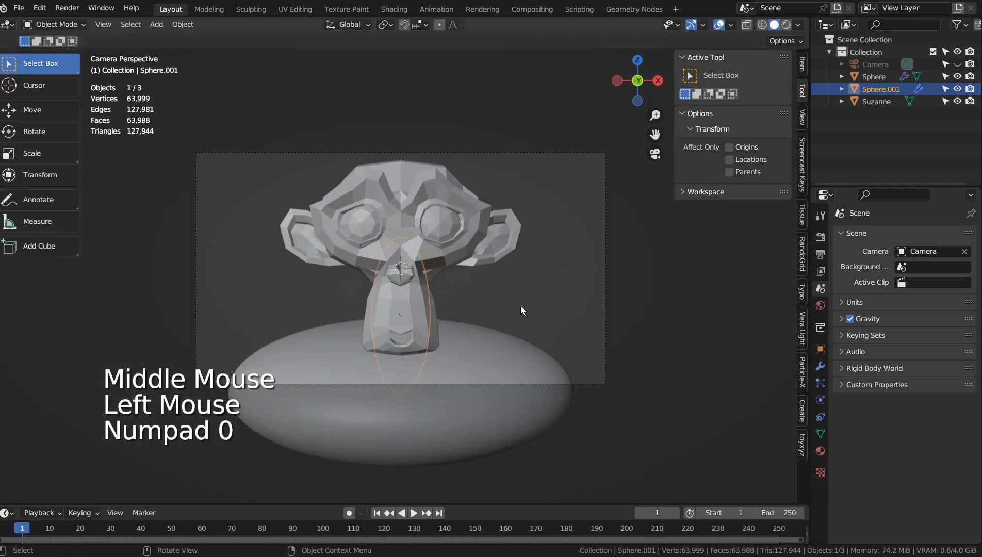
key(s)
key(x)
click(663, 299)
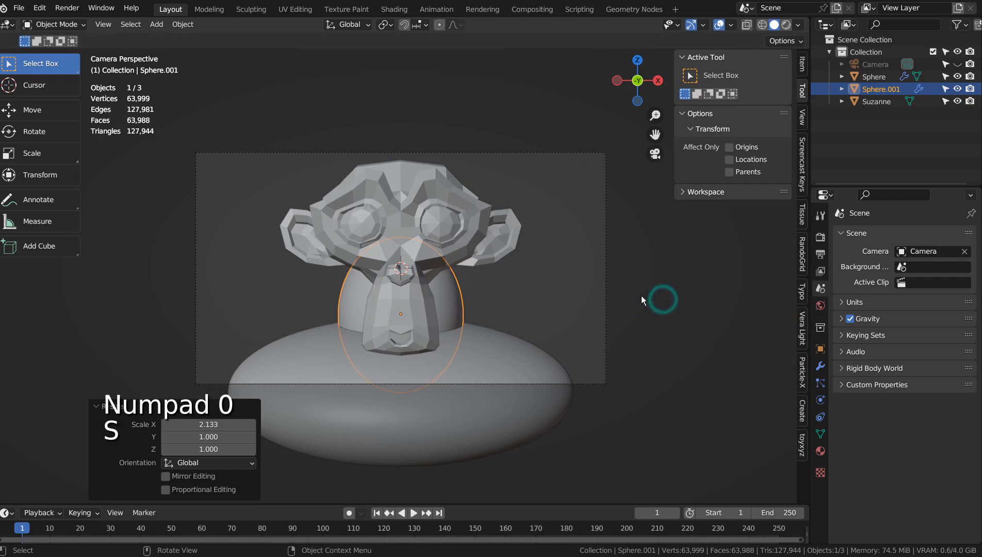
Step: Move the upright sphere down along Z and deselect it
key(g)
key(z)
click(643, 328)
click(629, 301)
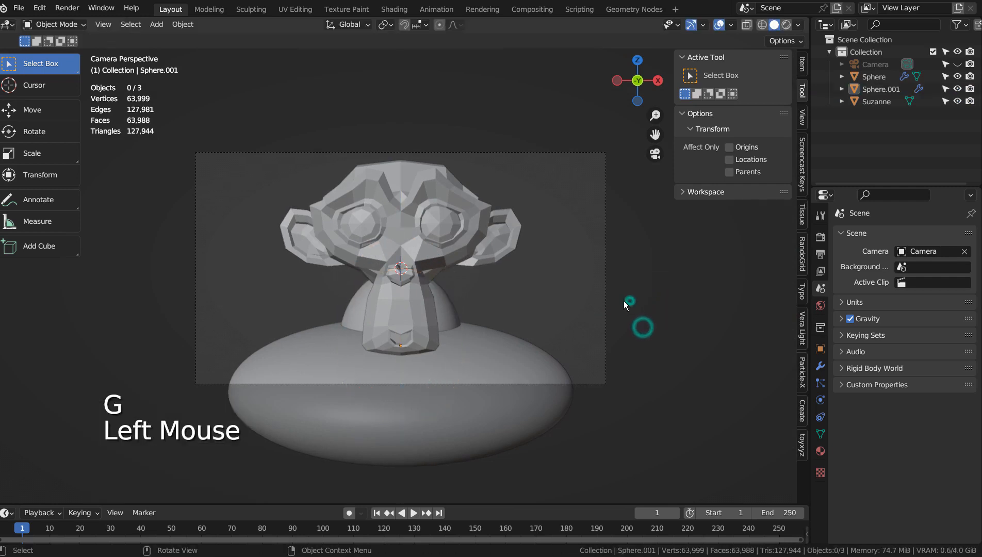
Step: Lower the monkey about 0.26 m along Z
click(434, 253)
key(g)
key(z)
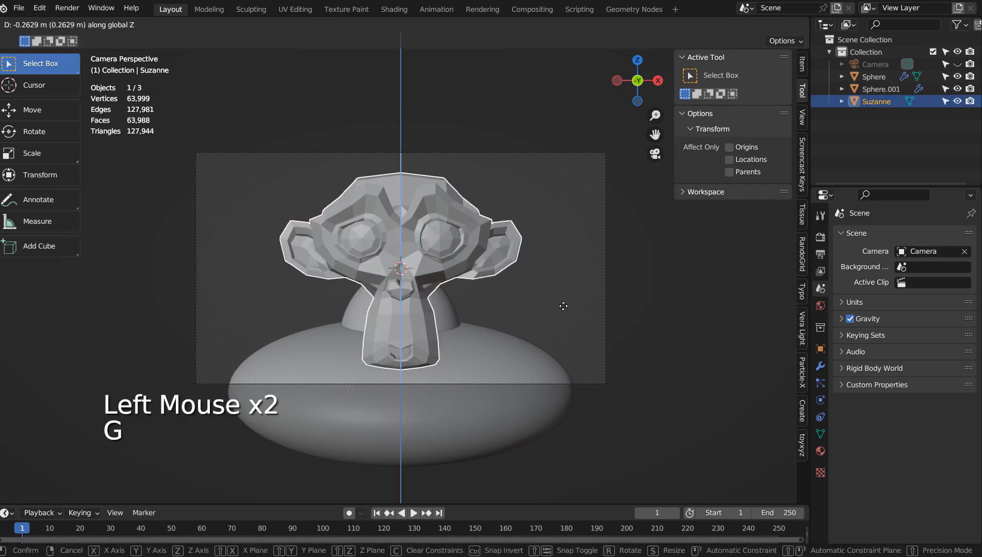
click(563, 305)
Step: Narrow the monkey by scaling it along X to about 0.58
key(s)
key(x)
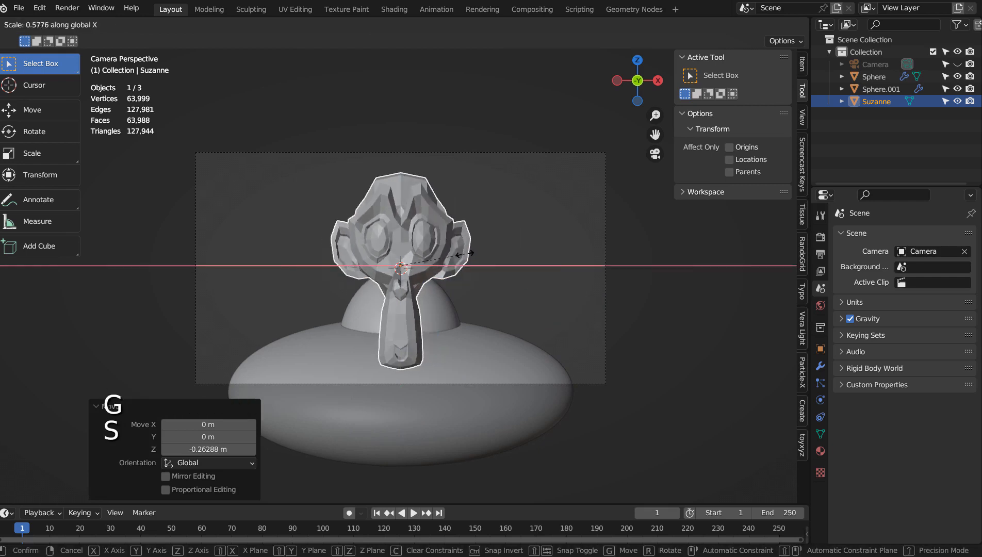
right_click(474, 254)
click(500, 292)
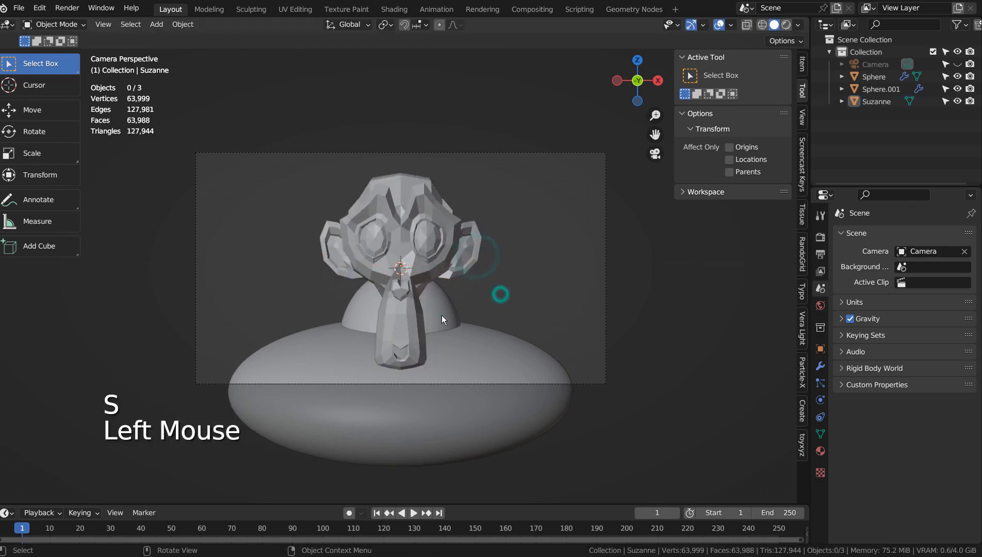
Step: Select the upright sphere and narrow it along X
click(441, 315)
key(s)
key(x)
click(437, 315)
click(482, 296)
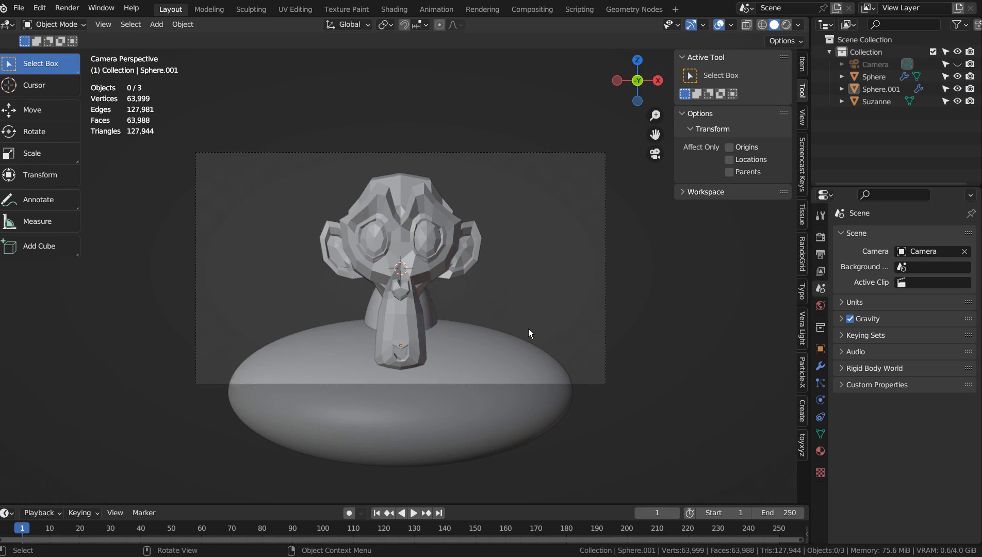
Step: Render the camera view
key(F12)
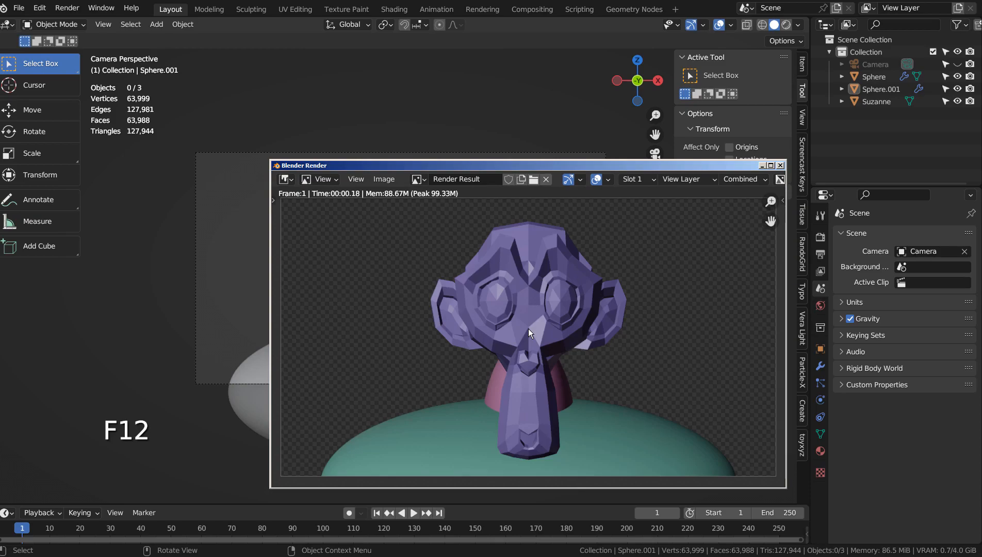
Step: Switch to the Stable Diffusion web UI and set the txt2img width to 960 and height to 540
double_click(320, 271)
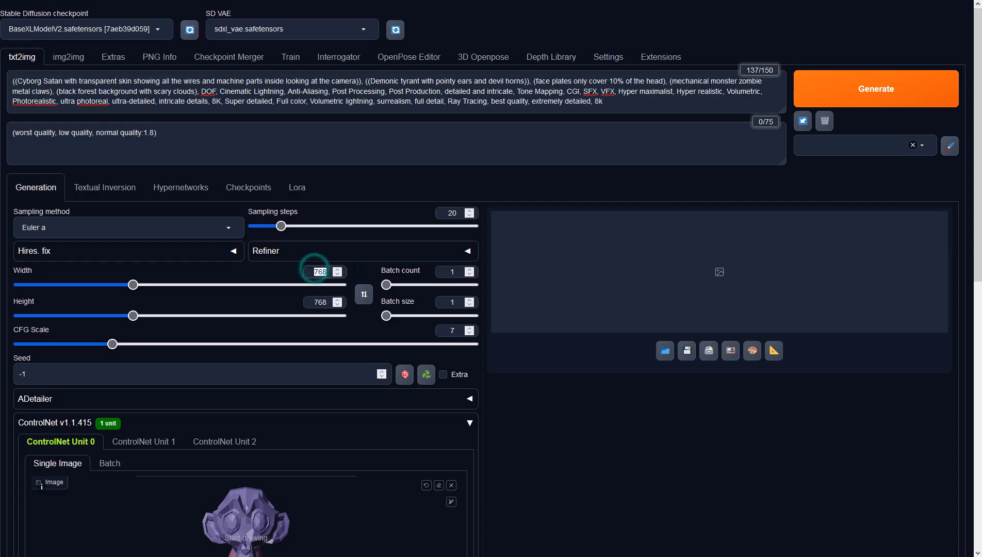
text(960)
key(Tab)
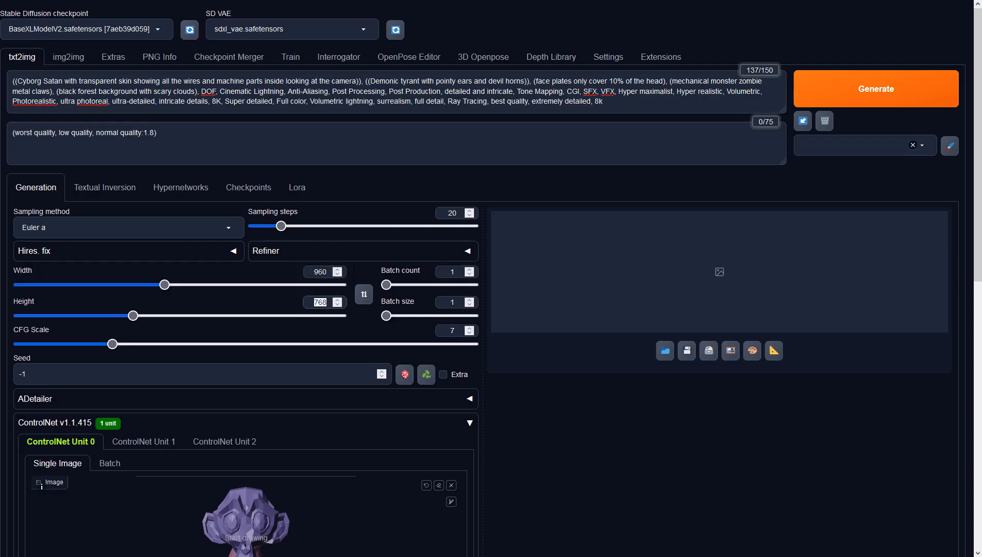
text(540)
Step: Set ControlNet Unit 0's control type to Depth with the preprocessor set to none
click(556, 434)
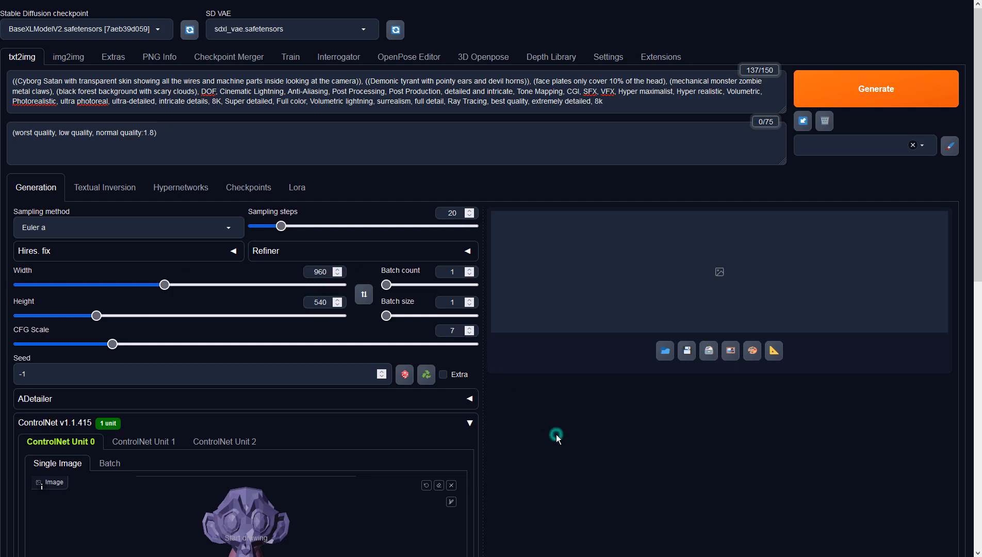
scroll(556, 434, down, 7)
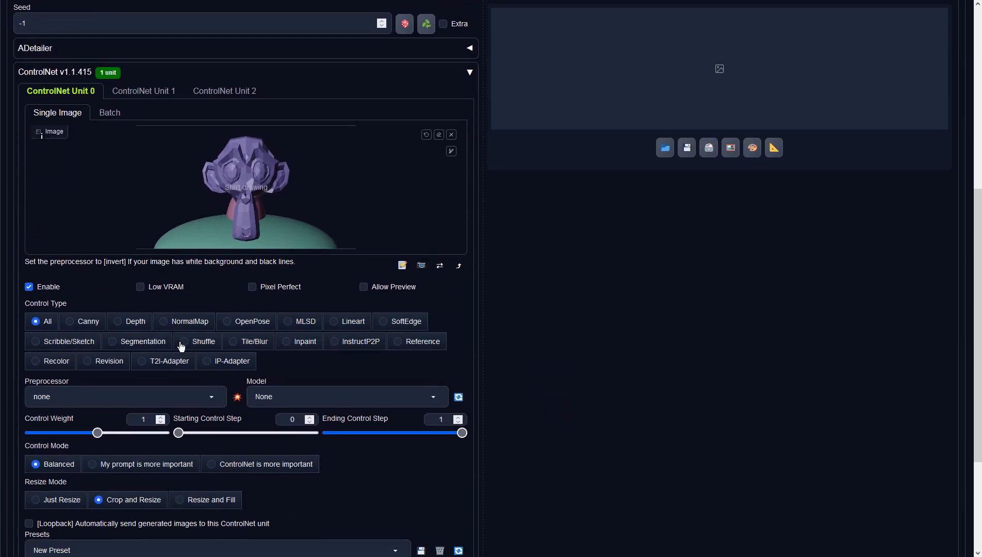
click(119, 320)
click(215, 397)
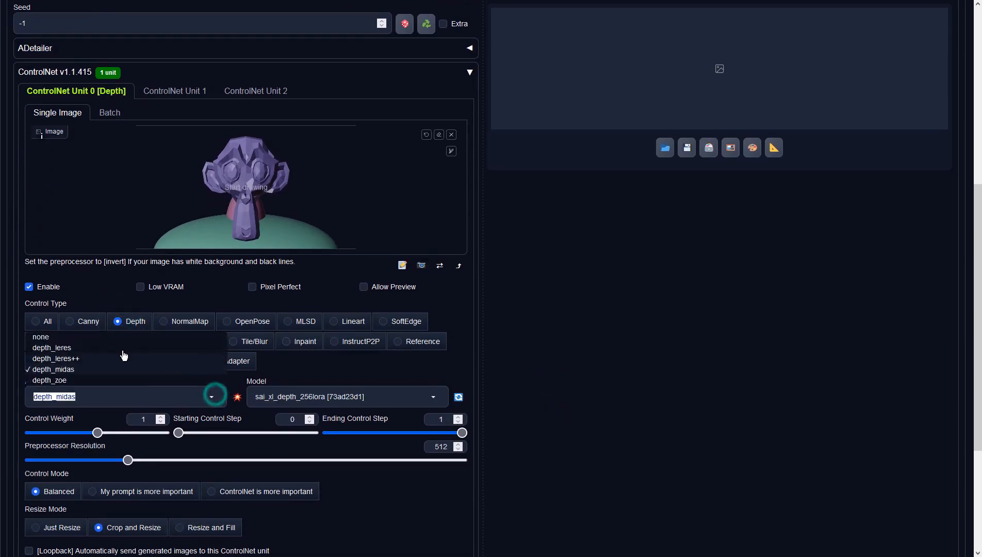
click(99, 338)
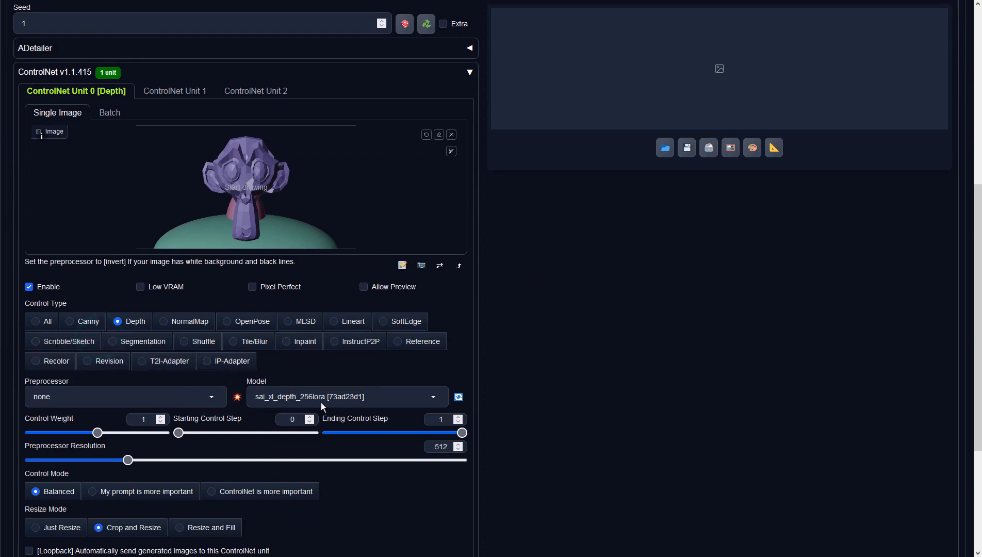
Step: Generate an image with the current txt2img settings
scroll(571, 388, up, 7)
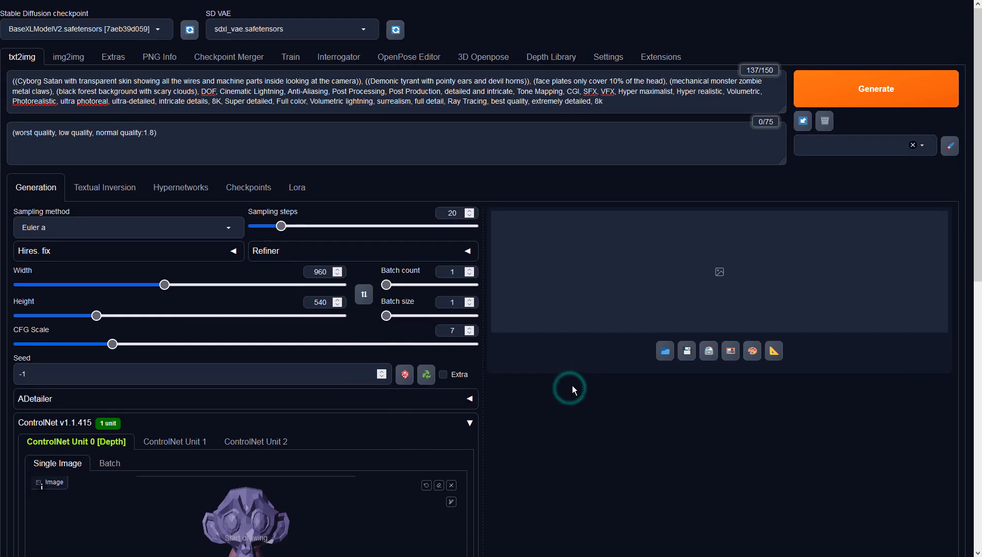
click(878, 82)
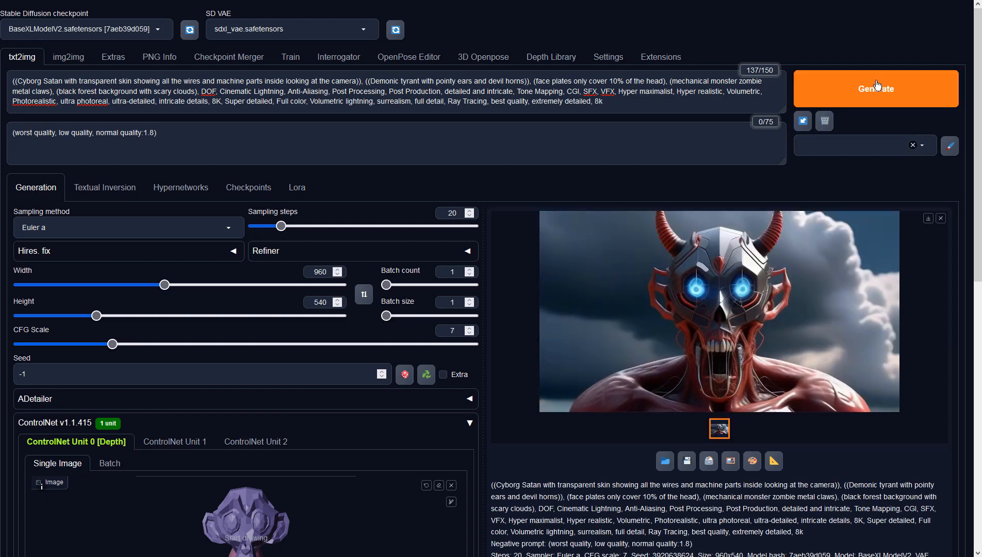
Step: Preview the generated image full-size, then send it to img2img
click(710, 336)
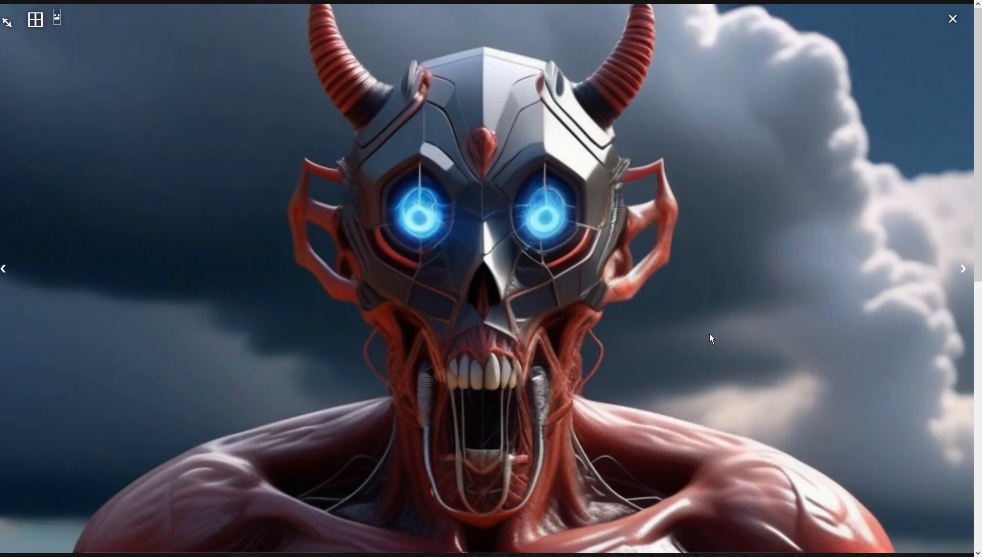
click(712, 338)
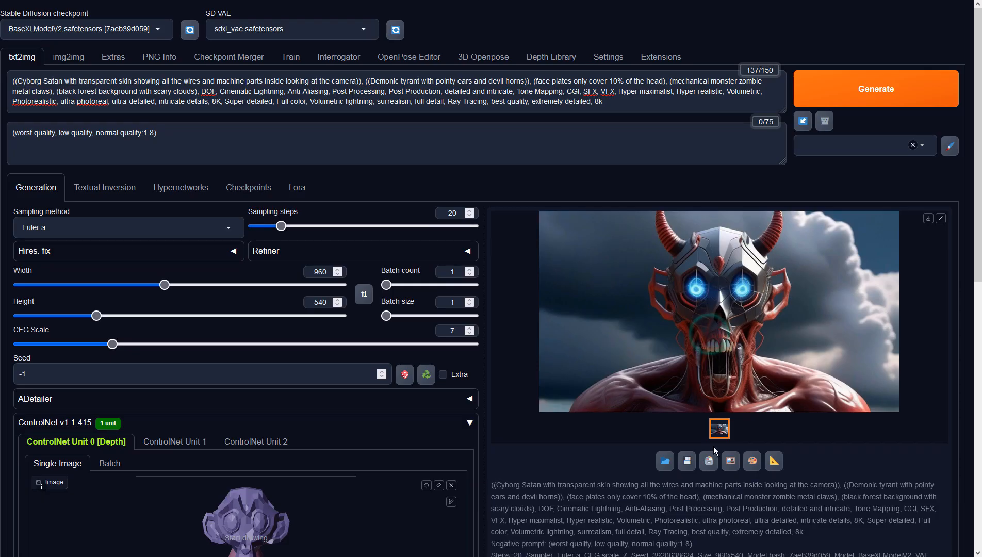
click(733, 467)
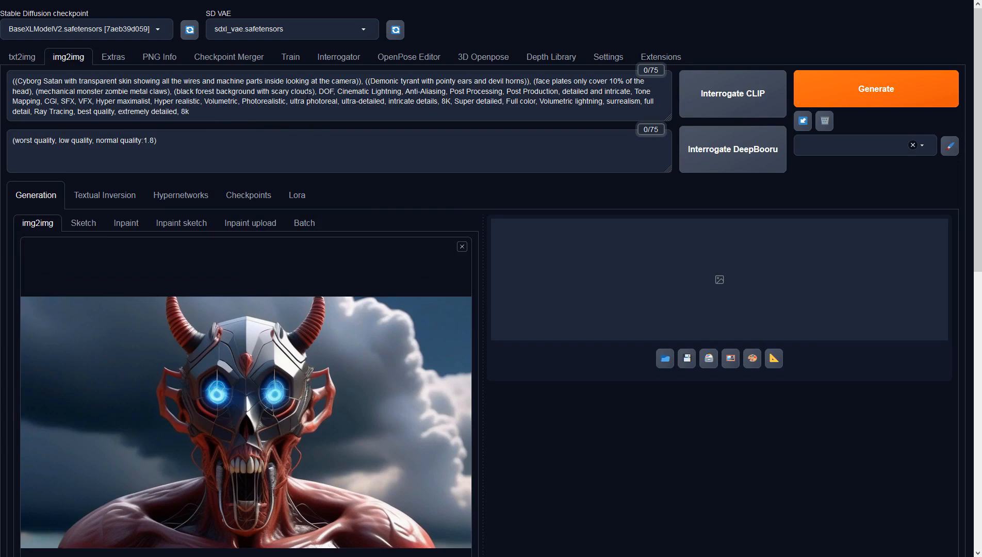
Step: Add "at night" after "scary clouds" in the img2img prompt and generate
click(313, 92)
text(at night)
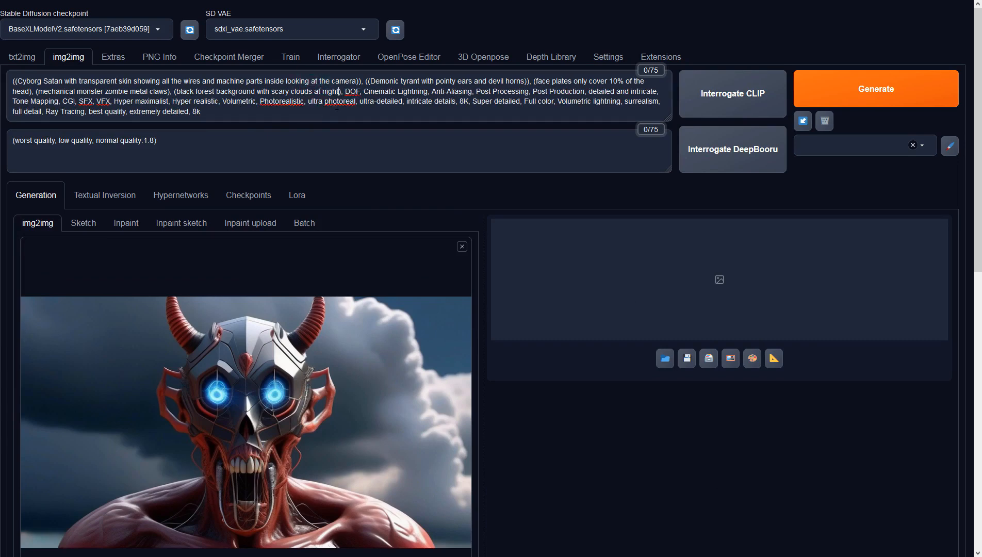
click(669, 188)
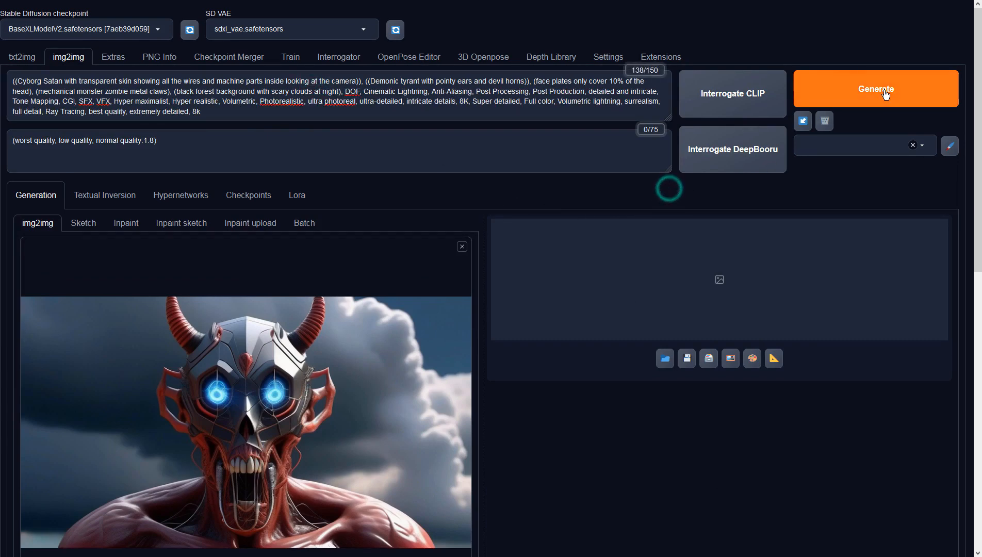
scroll(530, 340, down, 10)
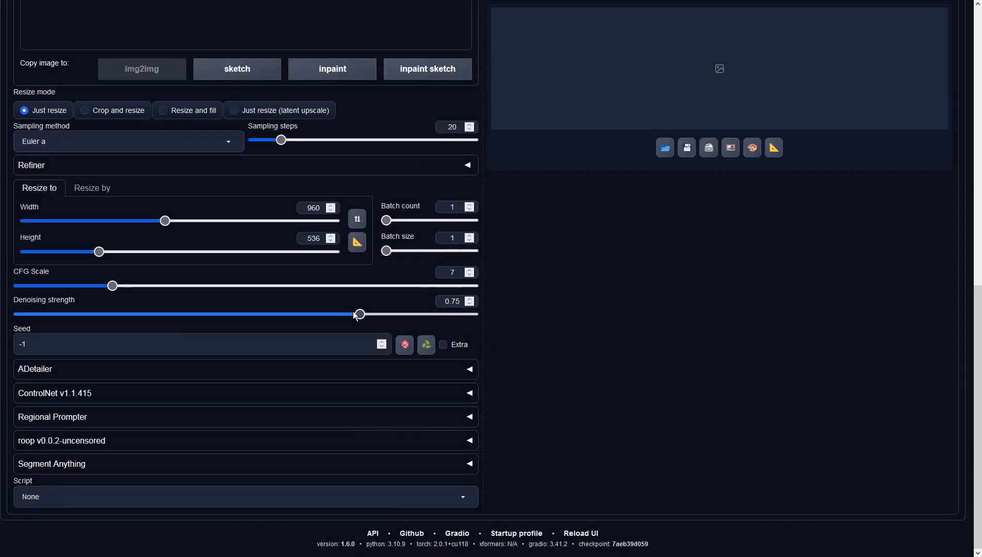
Step: Set the denoising strength to 0.9 and the height to 540
drag(353, 314, 429, 317)
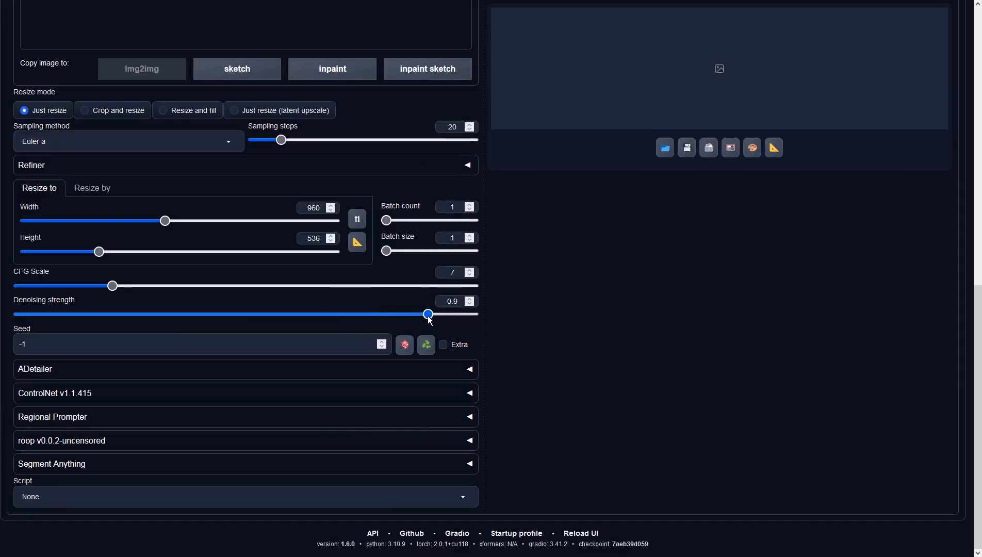
click(320, 237)
drag(320, 237, 310, 238)
text(540)
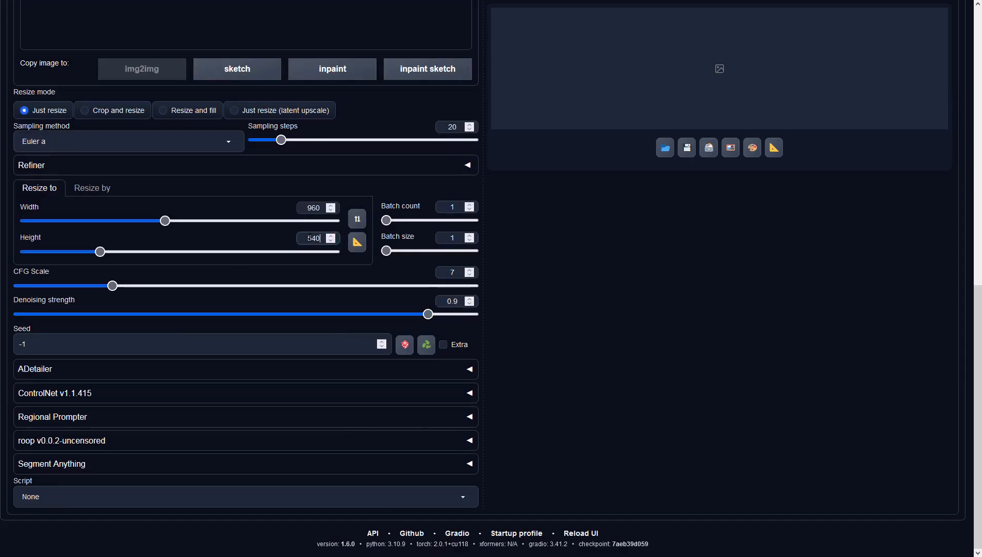
Step: Generate a new img2img image with these settings
scroll(722, 308, up, 11)
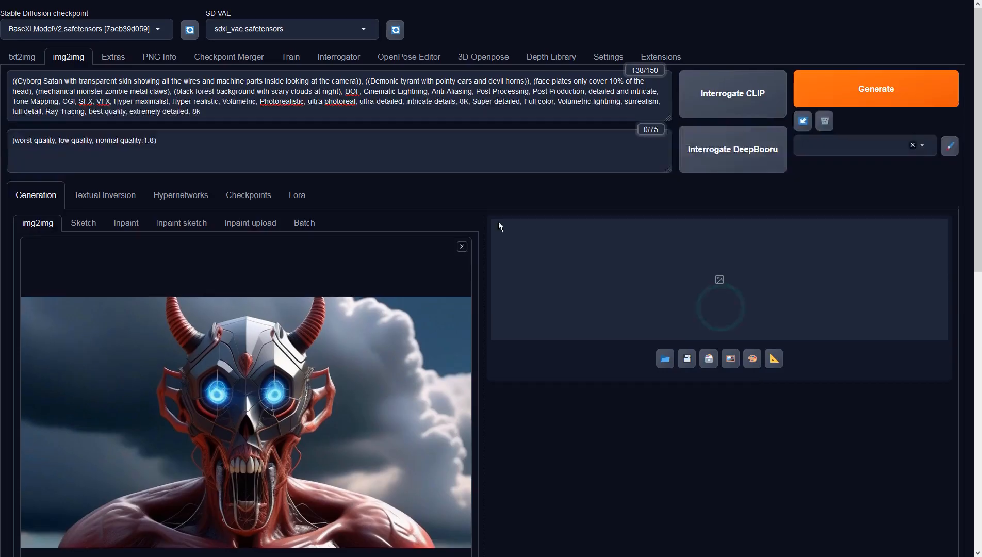
scroll(155, 294, down, 6)
scroll(318, 351, up, 5)
click(848, 94)
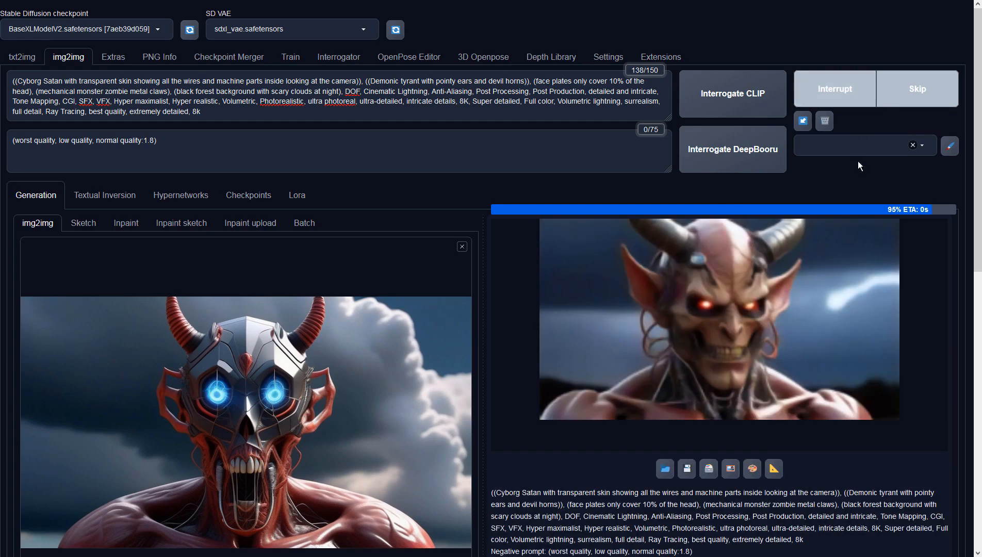
Step: Preview the new image full-size, then send it to img2img as the input
click(827, 292)
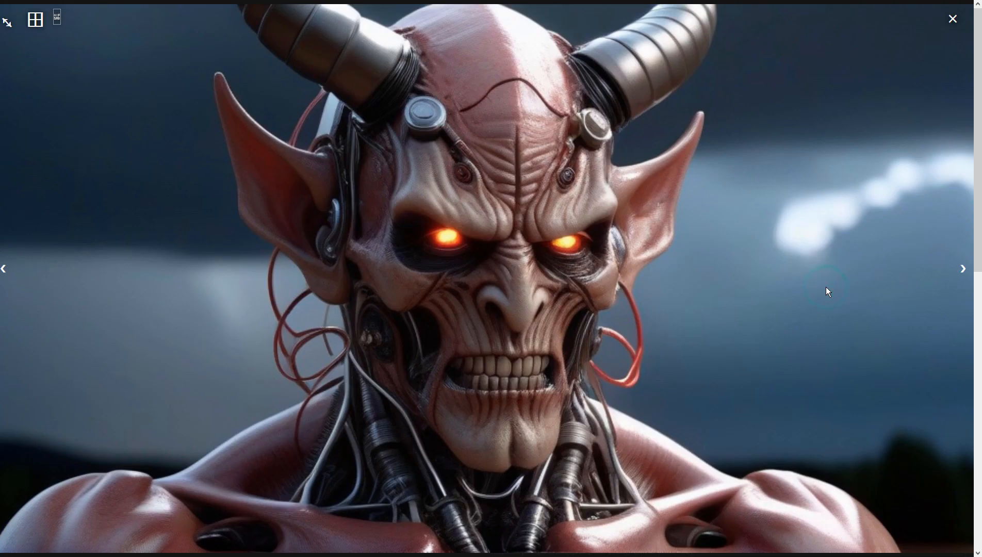
click(826, 287)
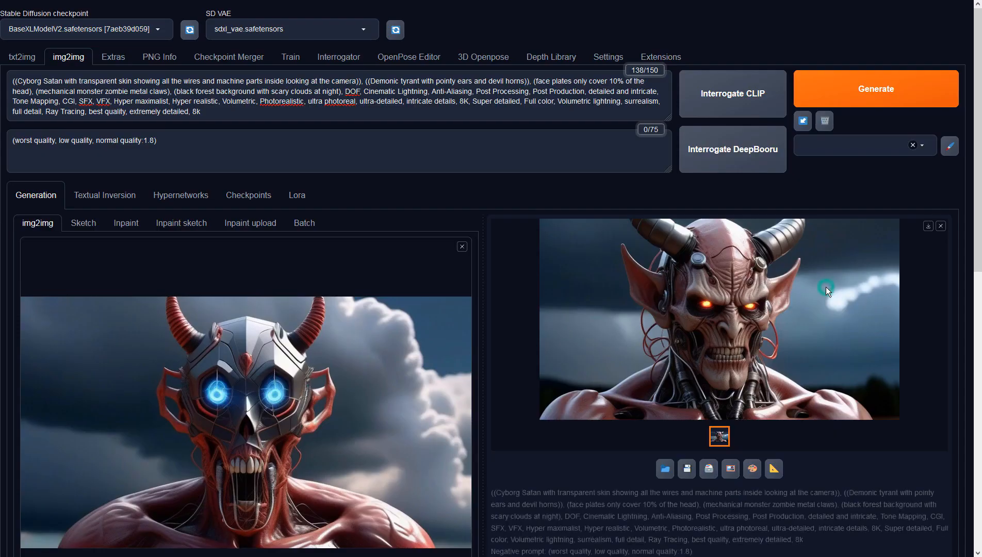
click(730, 469)
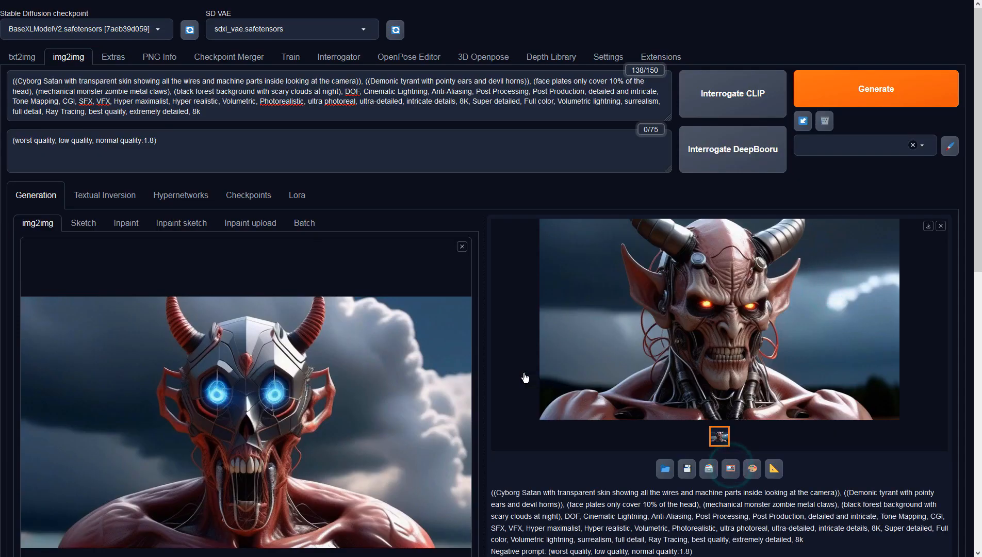
Step: Set the height to 540 and the sampling method to DPM++ 2M Karras
scroll(509, 372, down, 4)
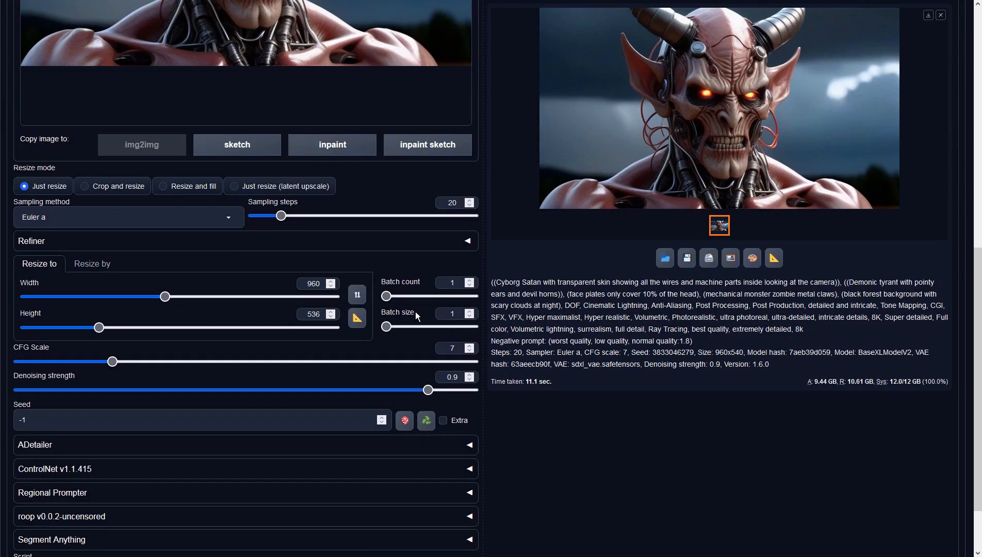
drag(312, 314, 335, 319)
text(40)
click(54, 217)
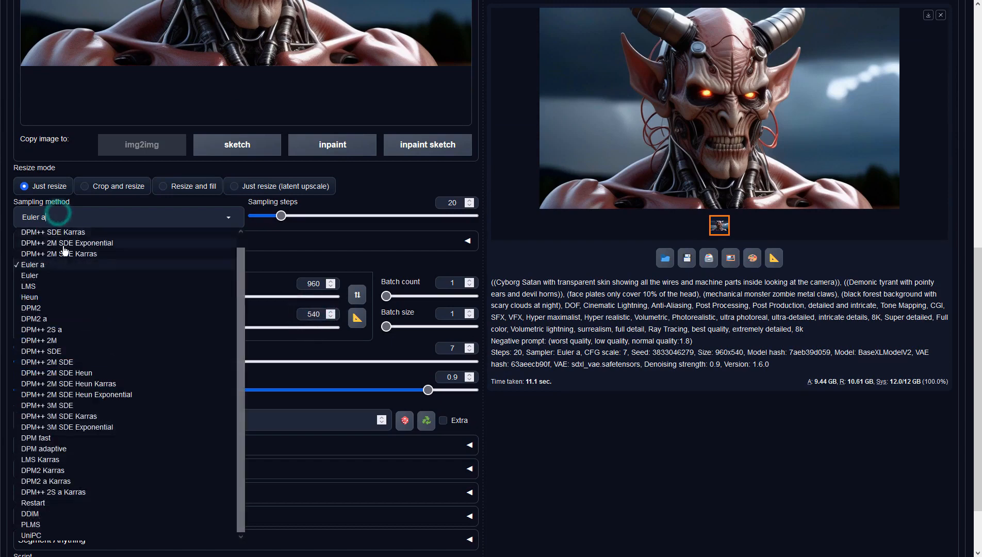
click(60, 233)
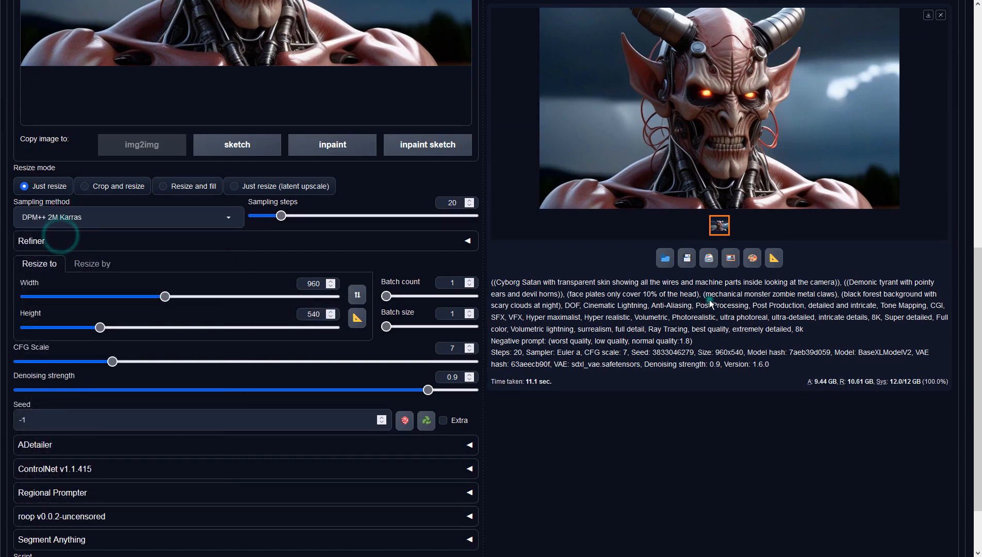
Step: Generate with the DPM++ 2M Karras sampler and preview the result full-size
scroll(712, 296, up, 10)
click(846, 90)
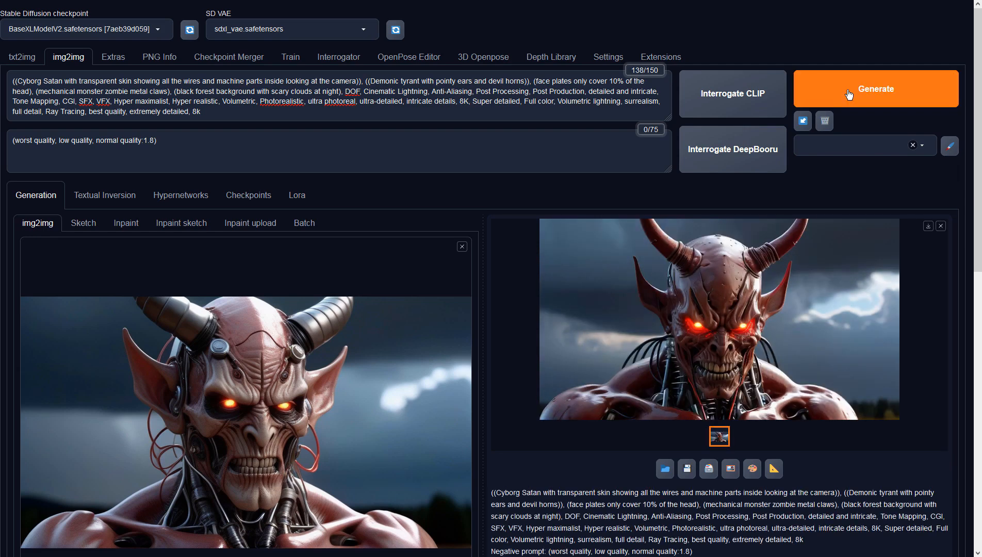
click(815, 265)
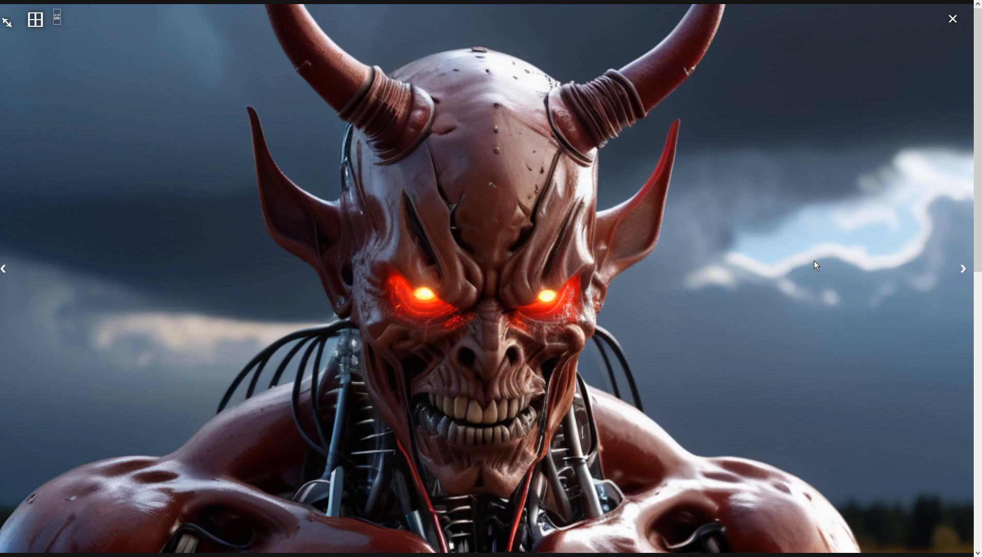
click(815, 265)
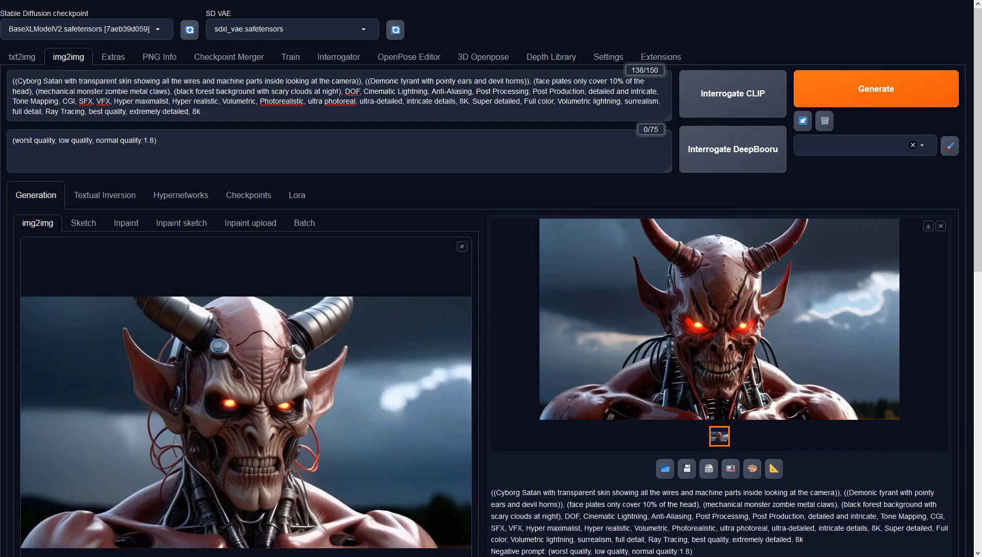
Step: Add ", night sky" after the background phrase in the prompt and generate
click(340, 89)
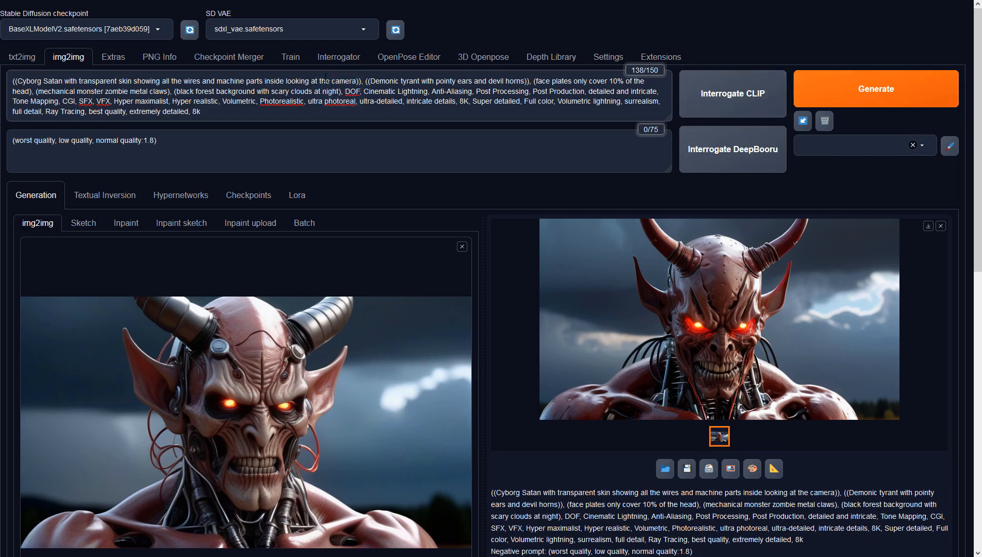
text(, night sky)
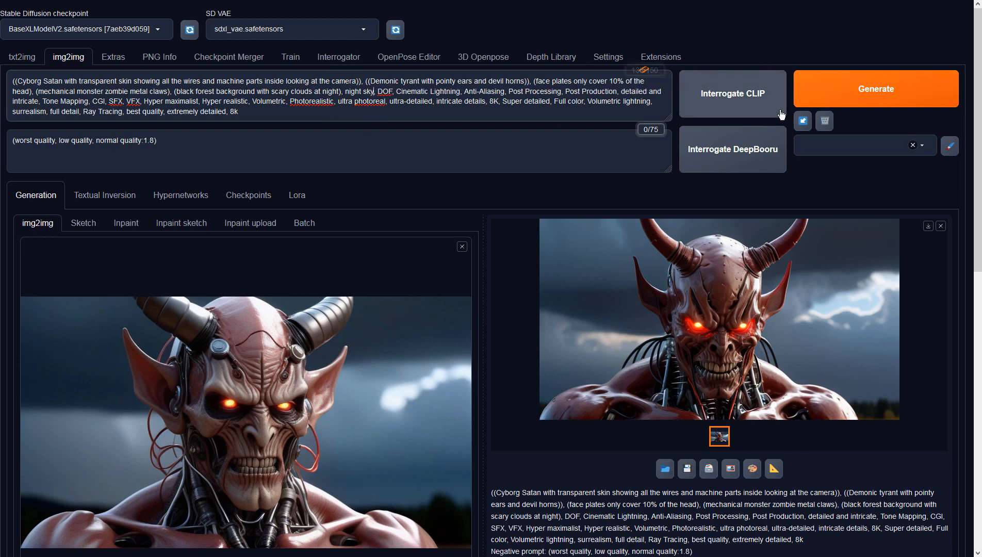
click(845, 97)
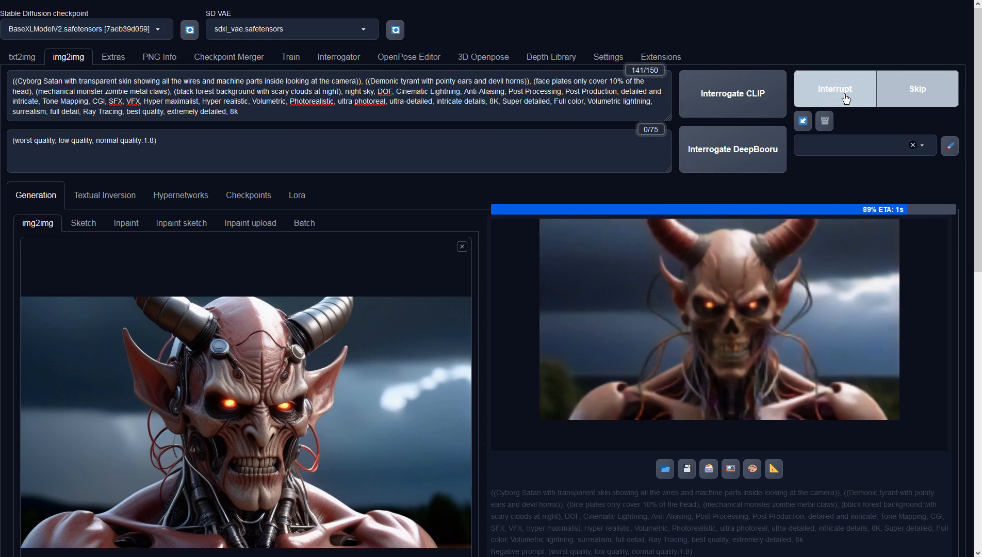
Step: Preview the night-sky result full-size and send it to img2img
click(780, 263)
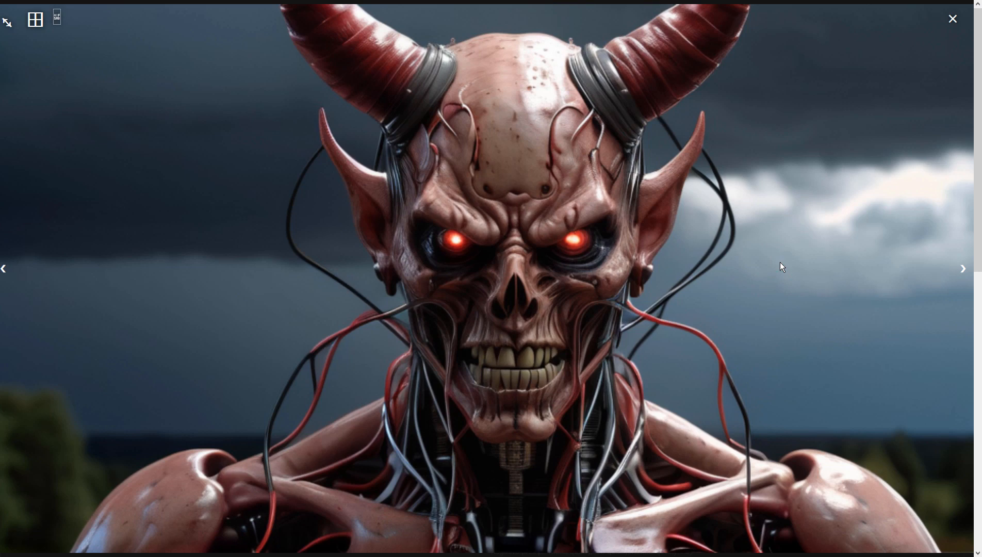
click(780, 263)
click(727, 466)
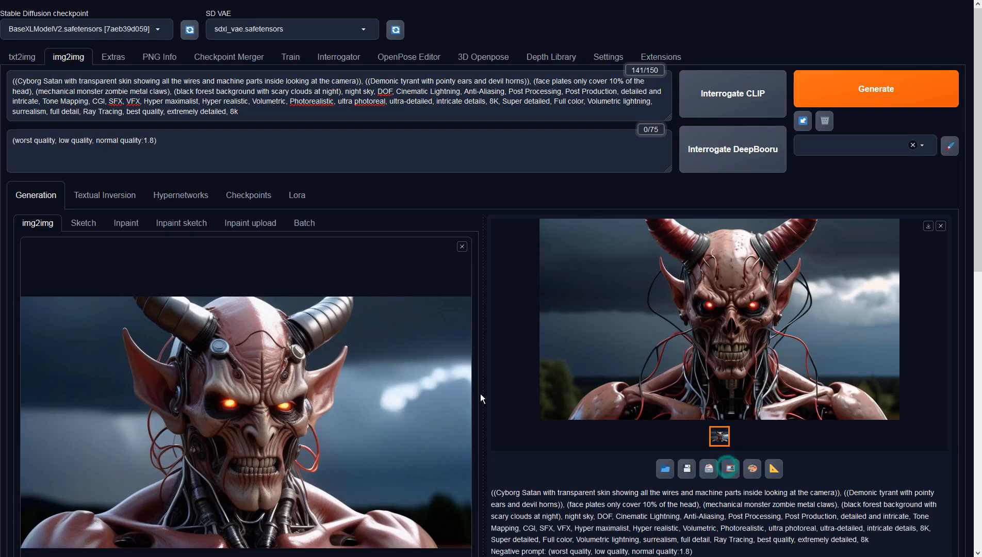
Step: Set the sampling steps to 40 and the height to 540
scroll(398, 395, down, 4)
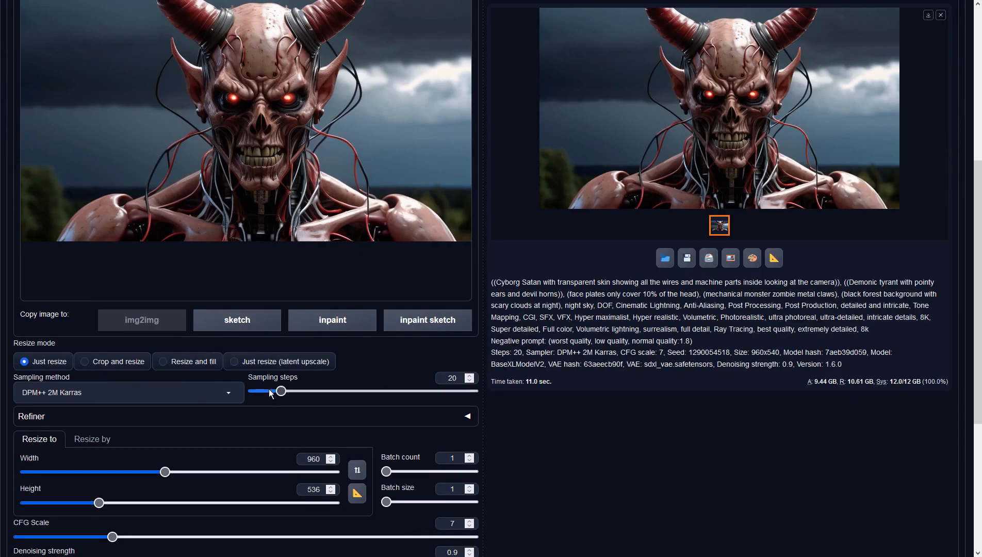
click(454, 376)
key(BackSpace)
text(4)
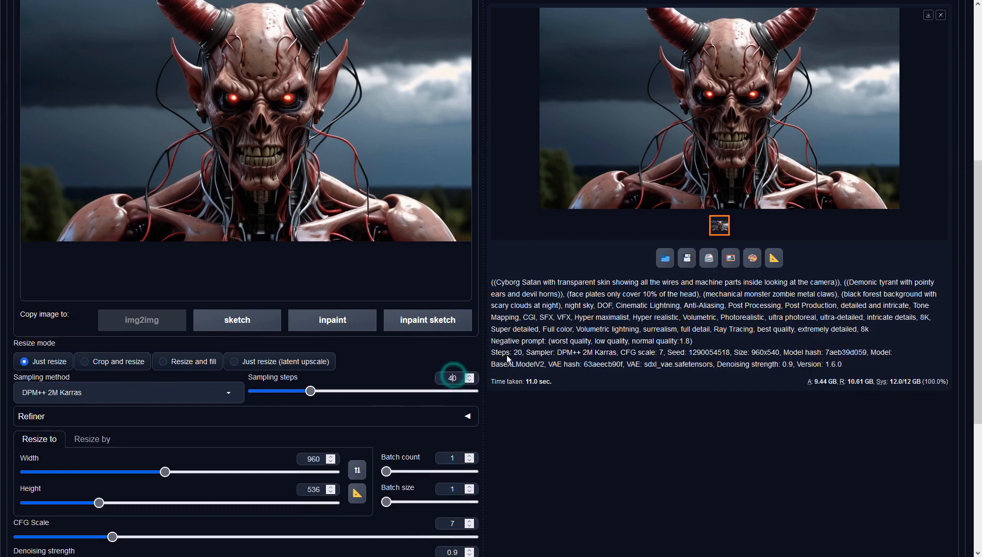
click(598, 323)
scroll(598, 322, up, 6)
scroll(709, 390, down, 7)
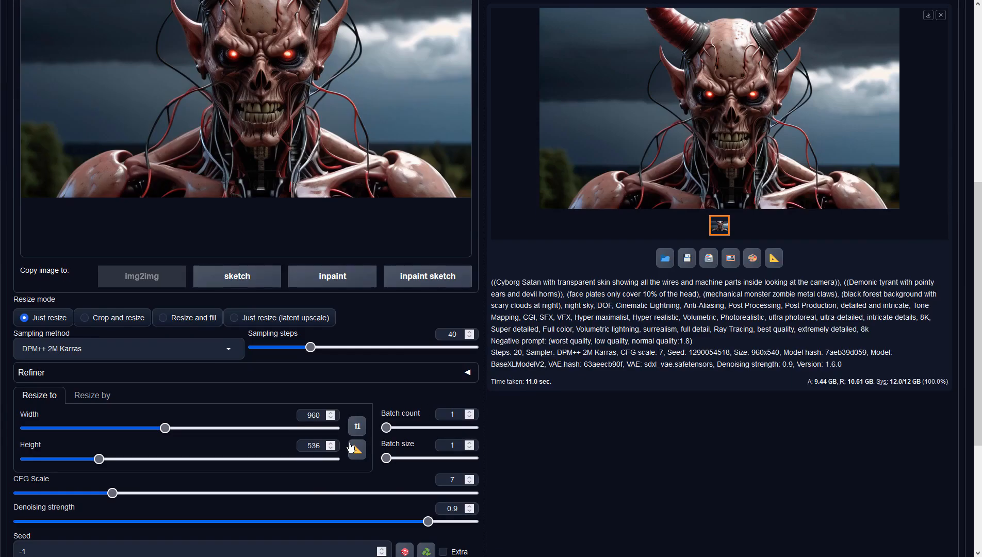
click(315, 445)
key(BackSpace)
key(BackSpace)
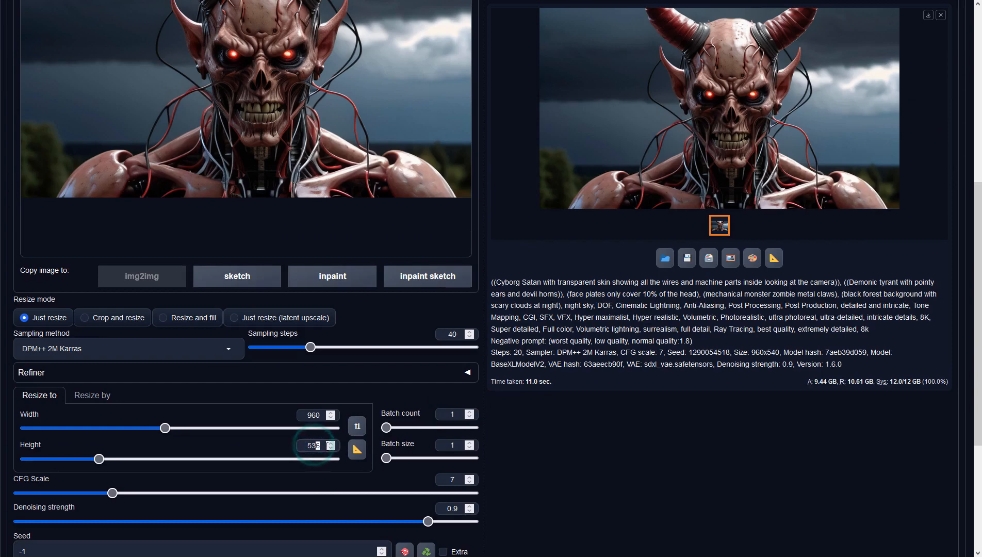
text(40)
Step: Generate with 40 sampling steps and preview the image full-size
scroll(655, 365, up, 4)
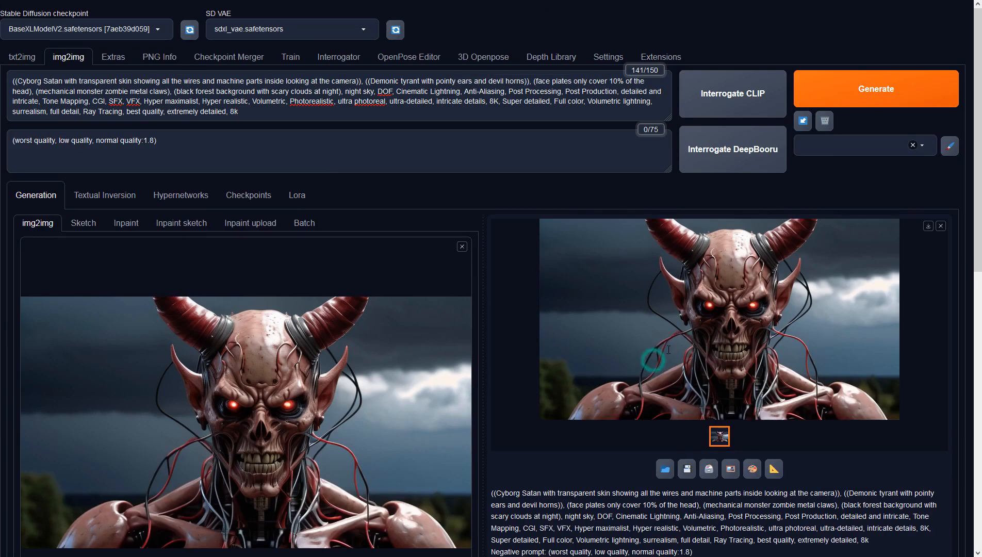
click(835, 93)
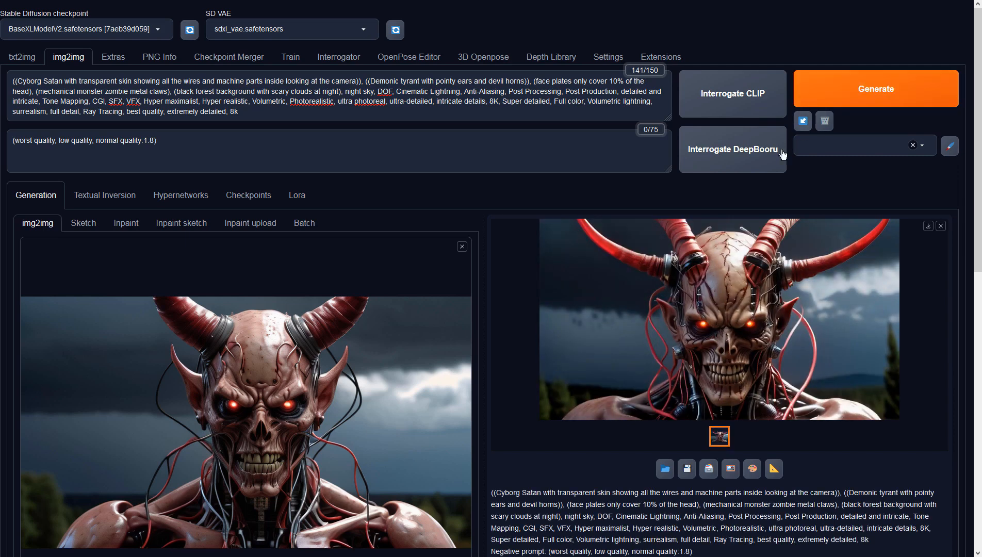
click(744, 253)
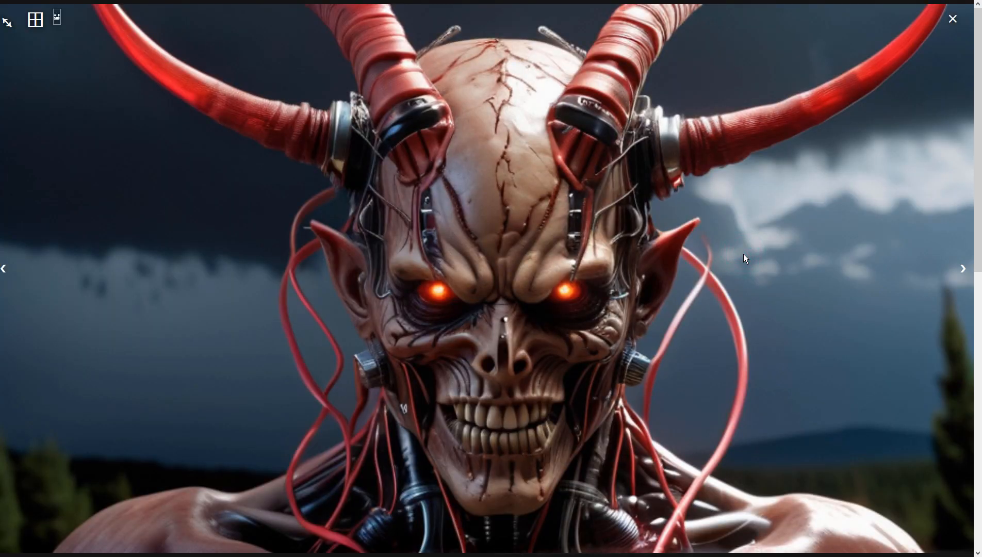
click(744, 253)
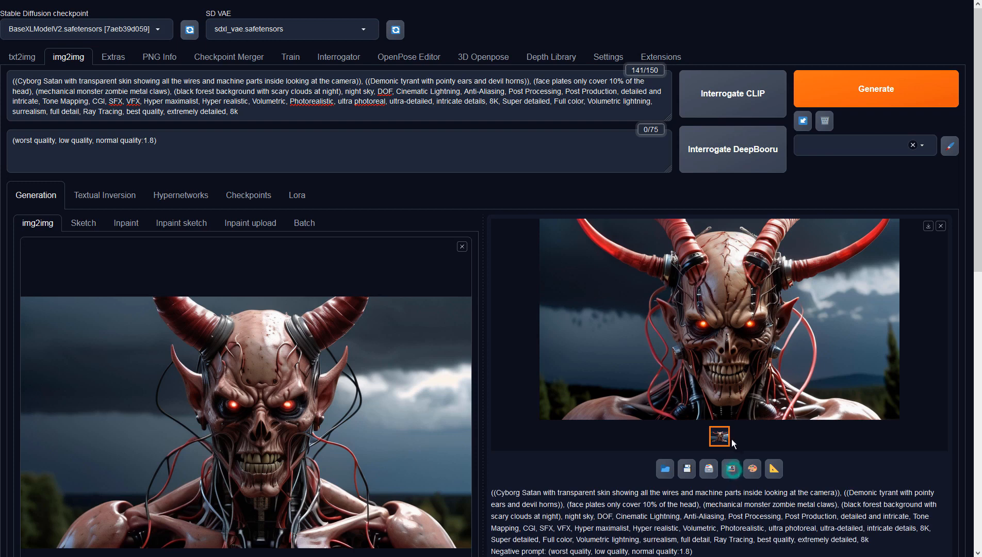
Step: Replace the forest background and night sky in the prompt with "(dungeon background)" and generate
drag(176, 91, 339, 91)
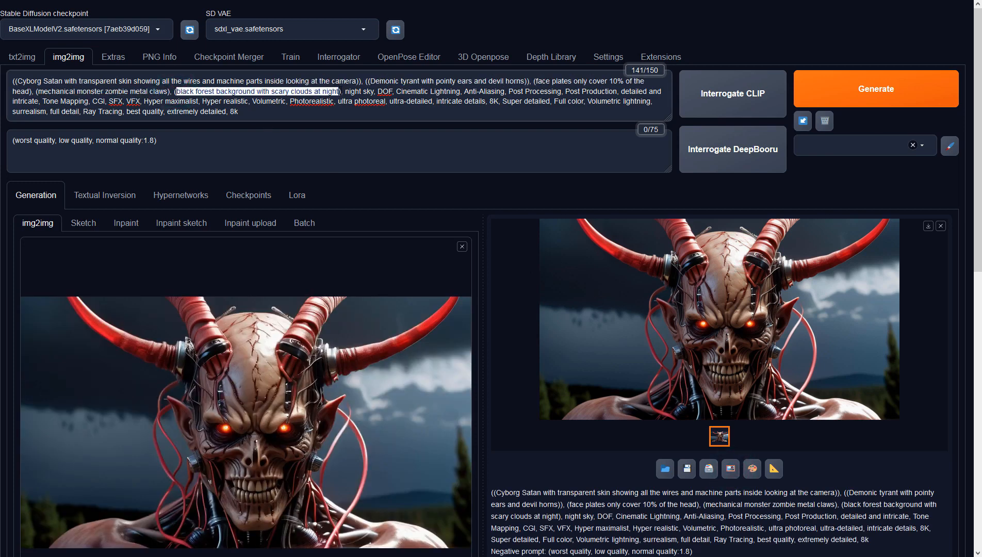
text(dungeon ba)
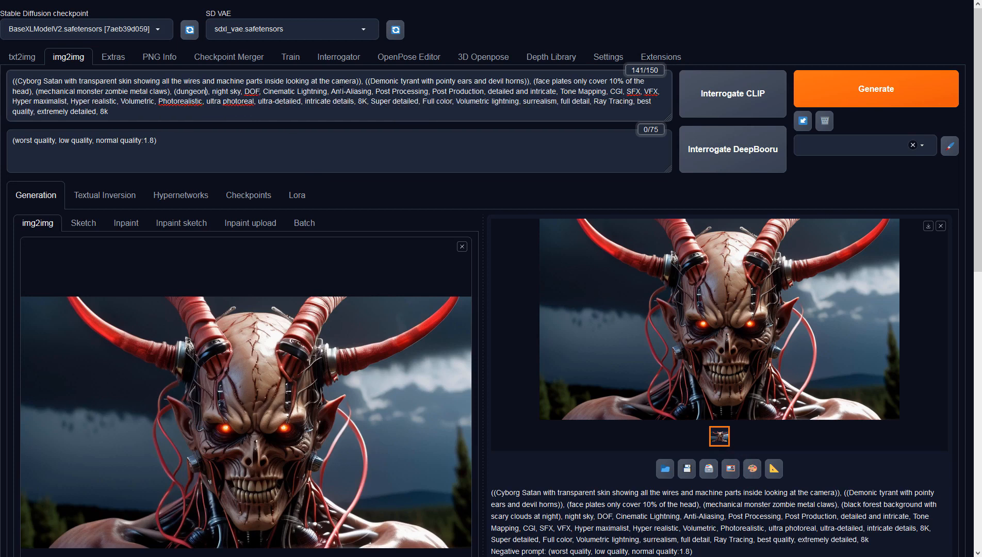
text(ckground)
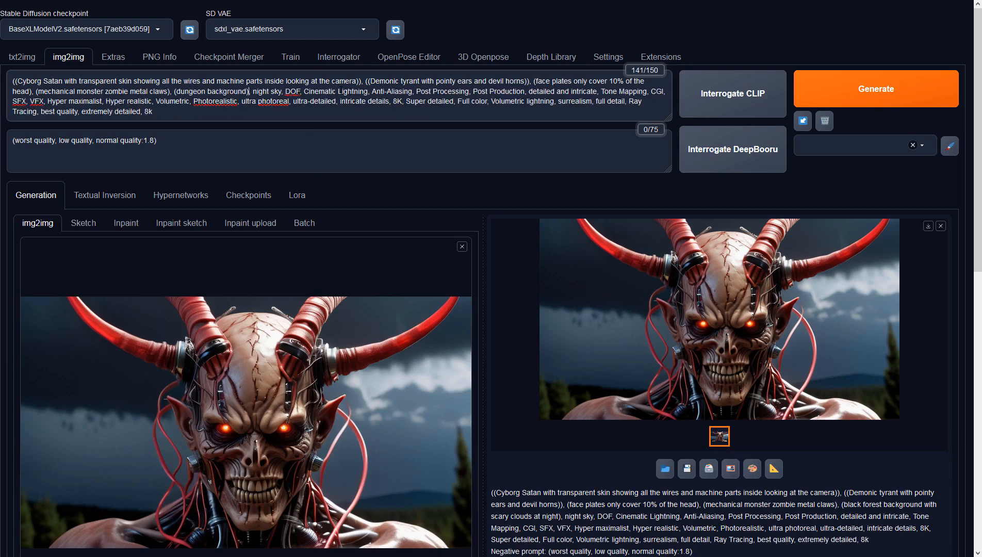
key(Delete)
key(Delete)
key(Delete)
key(Delete)
key(Delete)
key(Delete)
key(Delete)
key(Delete)
key(Delete)
key(Delete)
key(Delete)
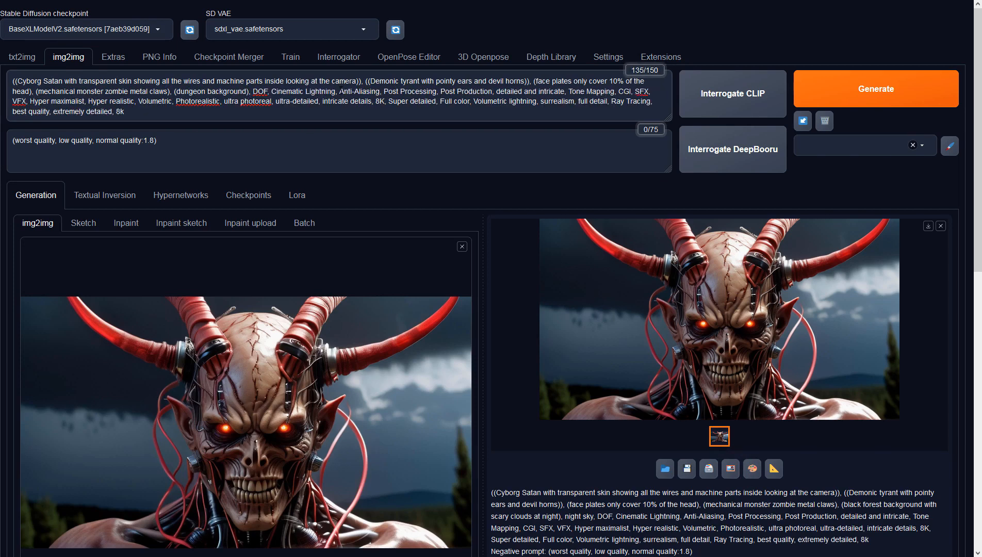
click(853, 97)
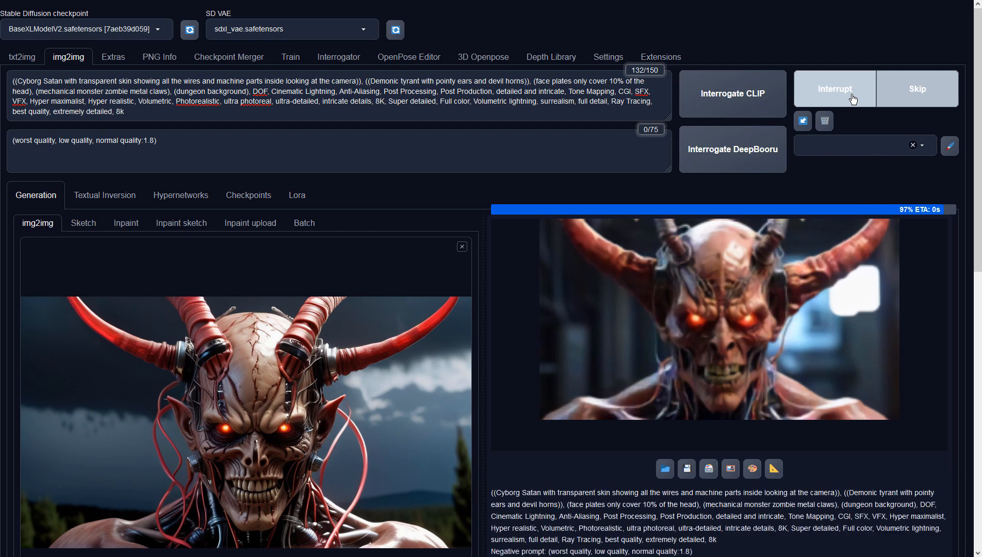
Step: Preview the dungeon image full-size, then generate another variation and view it full-size
click(774, 261)
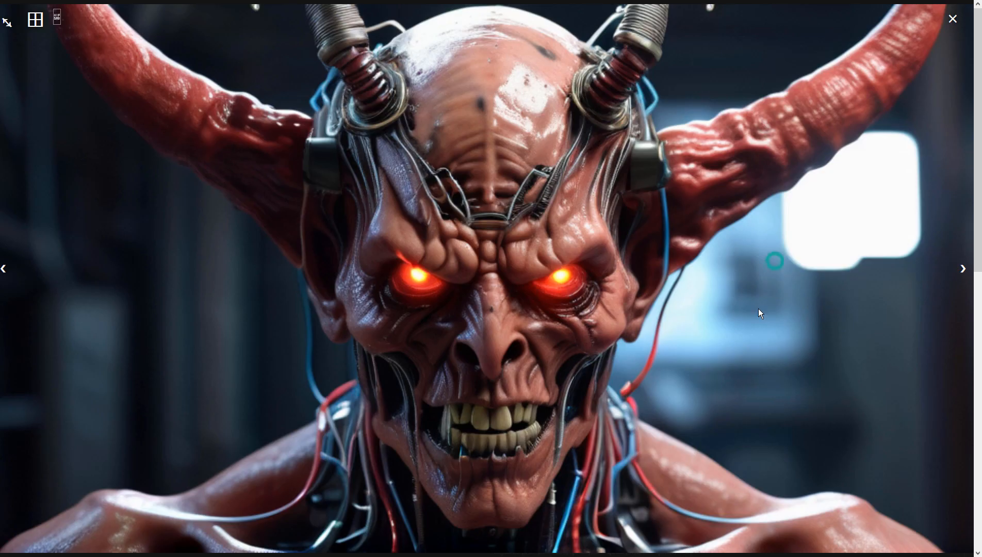
click(724, 354)
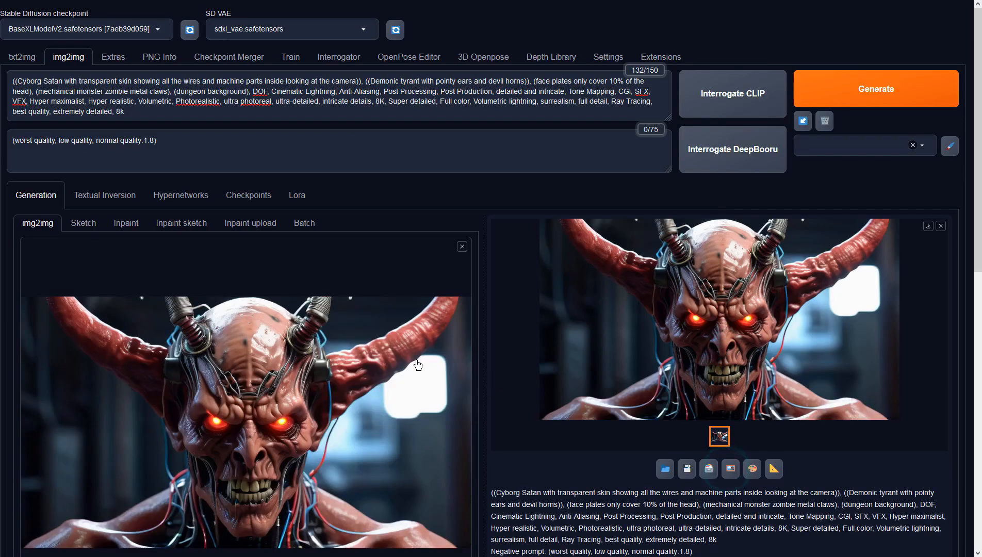
scroll(520, 408, down, 4)
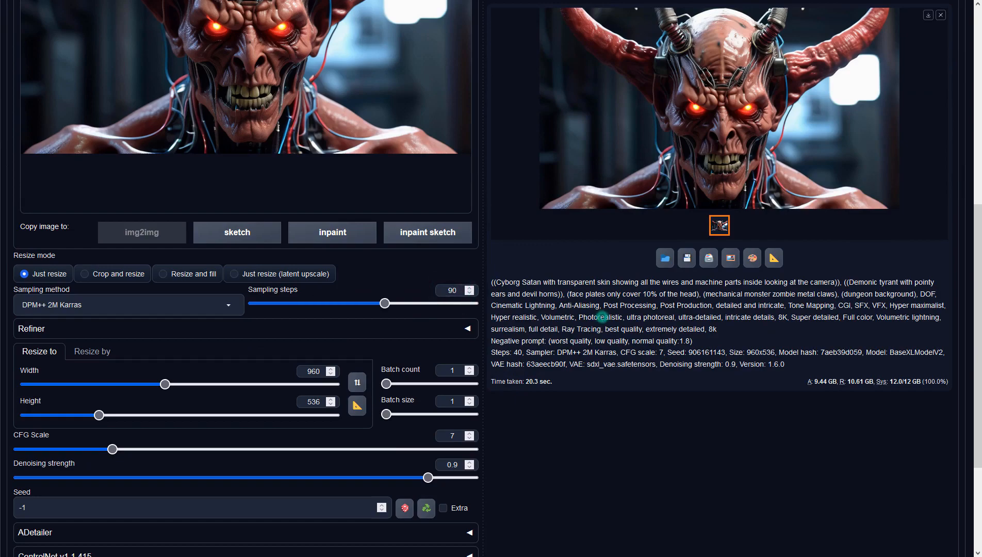
scroll(599, 317, up, 3)
scroll(744, 336, up, 1)
click(844, 93)
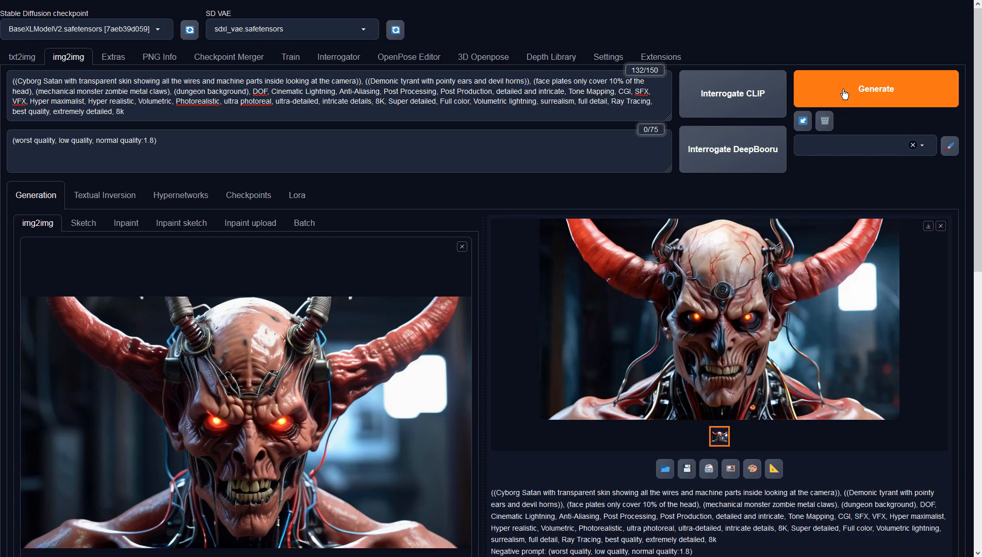
click(739, 237)
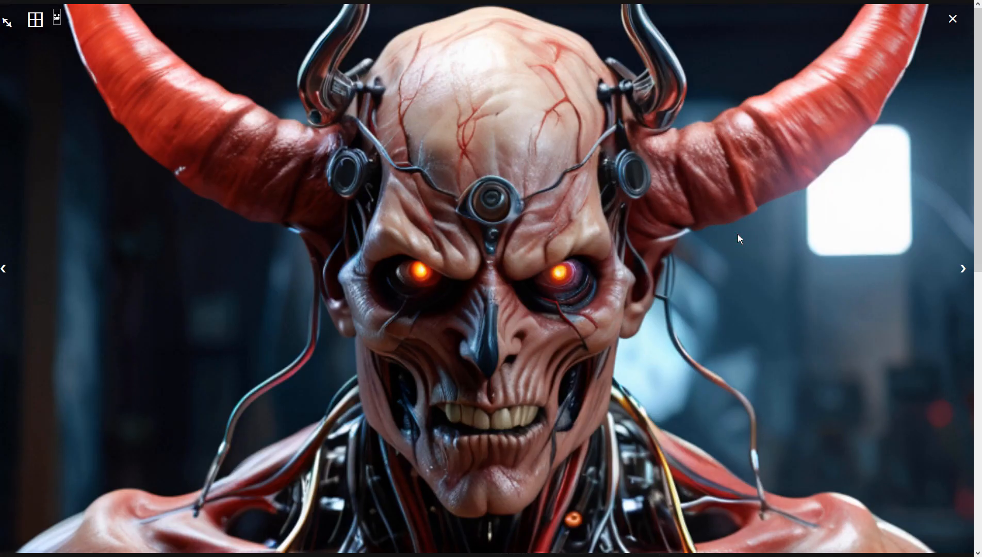